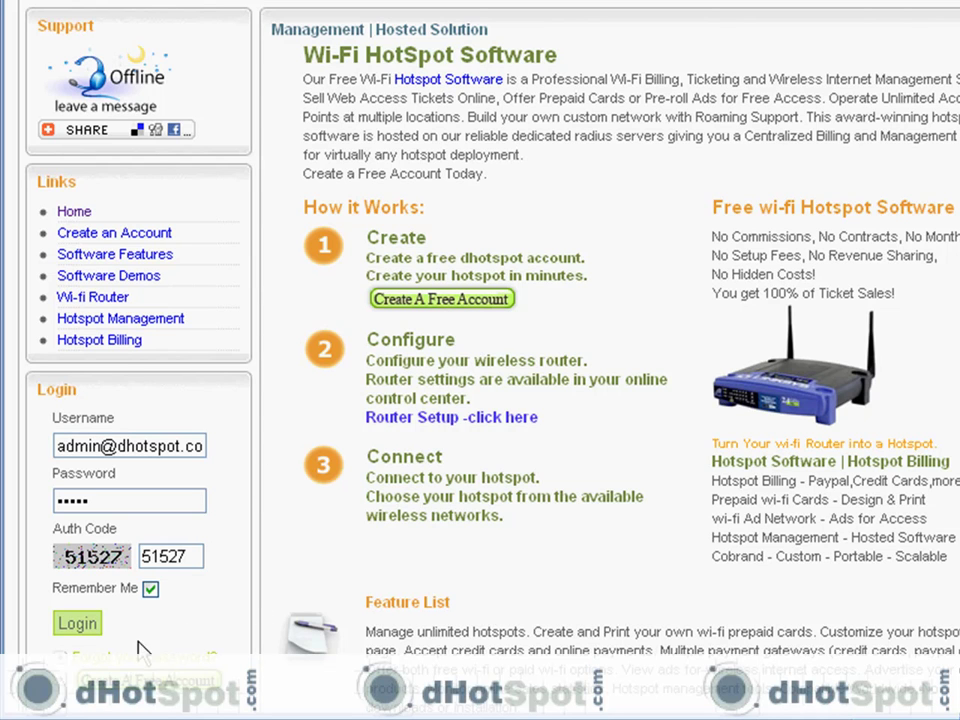
Step: Submit the entered dHotSpot admin credentials to log in
{"action": "left_click", "coordinate": [86, 628]}
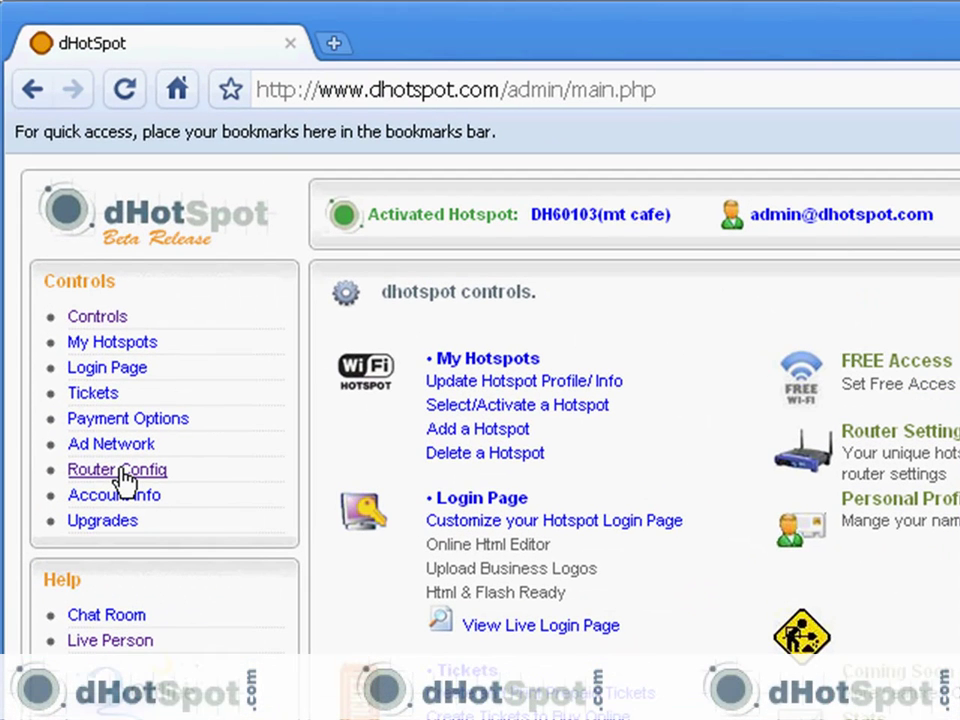
Step: In Router Config, view the DNS IP details and select the OpenDNS address 208.67.222.222
{"action": "left_click", "coordinate": [120, 473]}
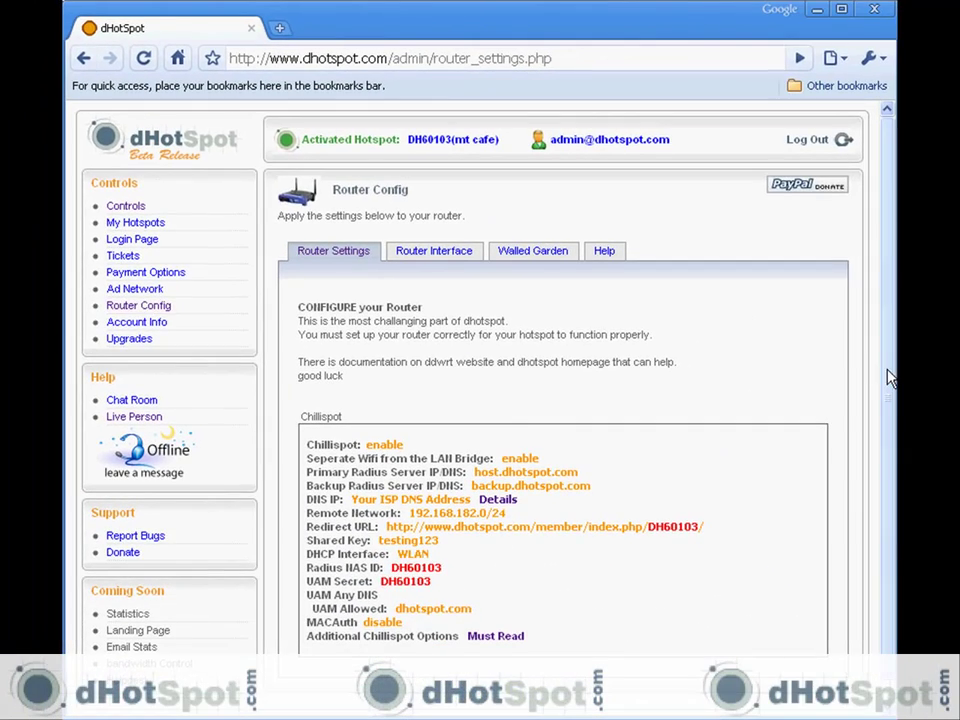
{"action": "scroll", "coordinate": [890, 378], "scroll_direction": "down", "scroll_amount": 1}
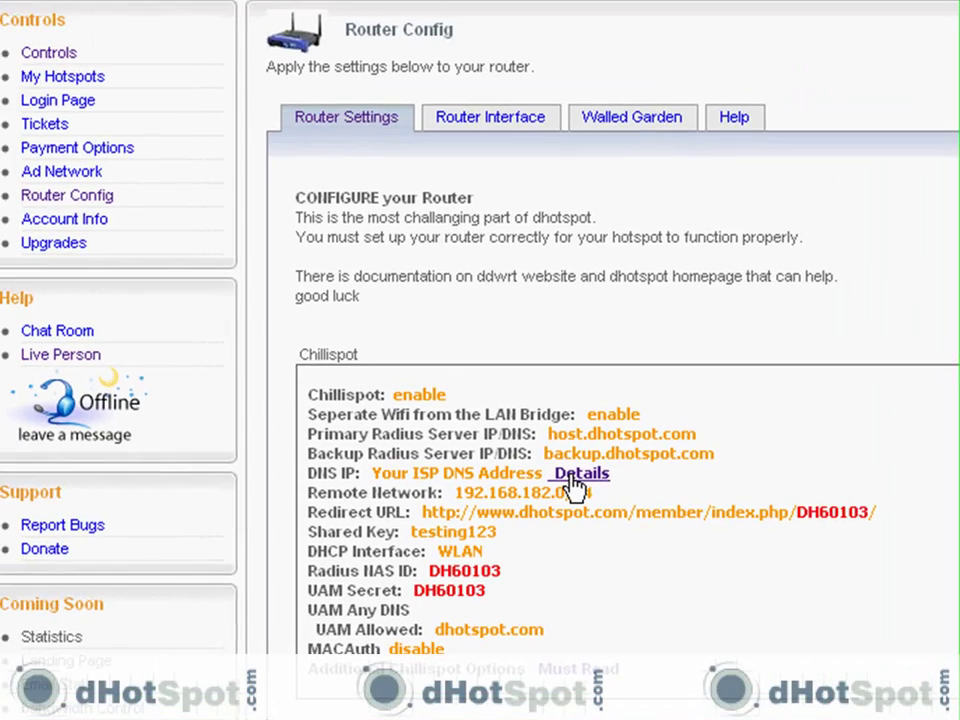
{"action": "left_click", "coordinate": [430, 445]}
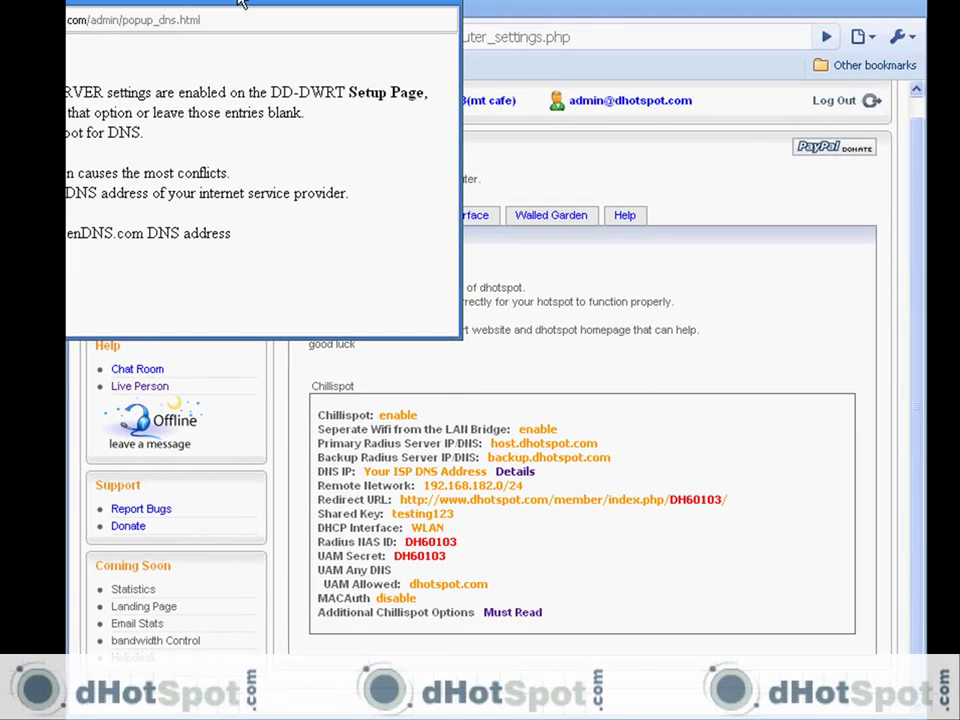
{"action": "left_click_drag", "start_coordinate": [240, 3], "coordinate": [467, 118]}
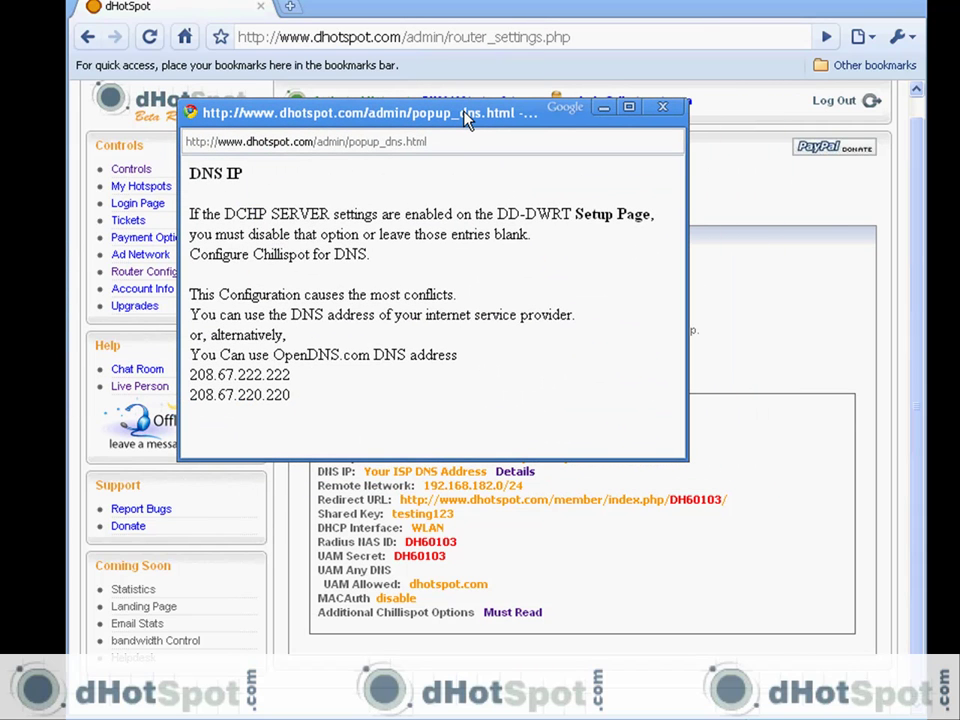
{"action": "triple_click", "coordinate": [248, 375]}
{"action": "left_click", "coordinate": [286, 375]}
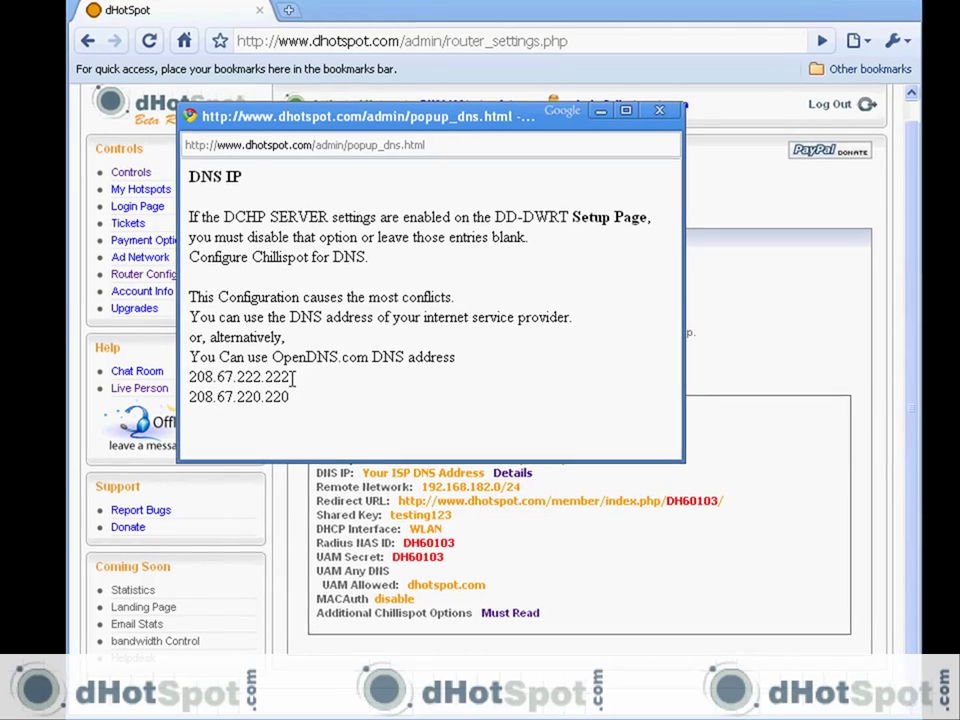
{"action": "left_click_drag", "start_coordinate": [291, 375], "coordinate": [183, 385]}
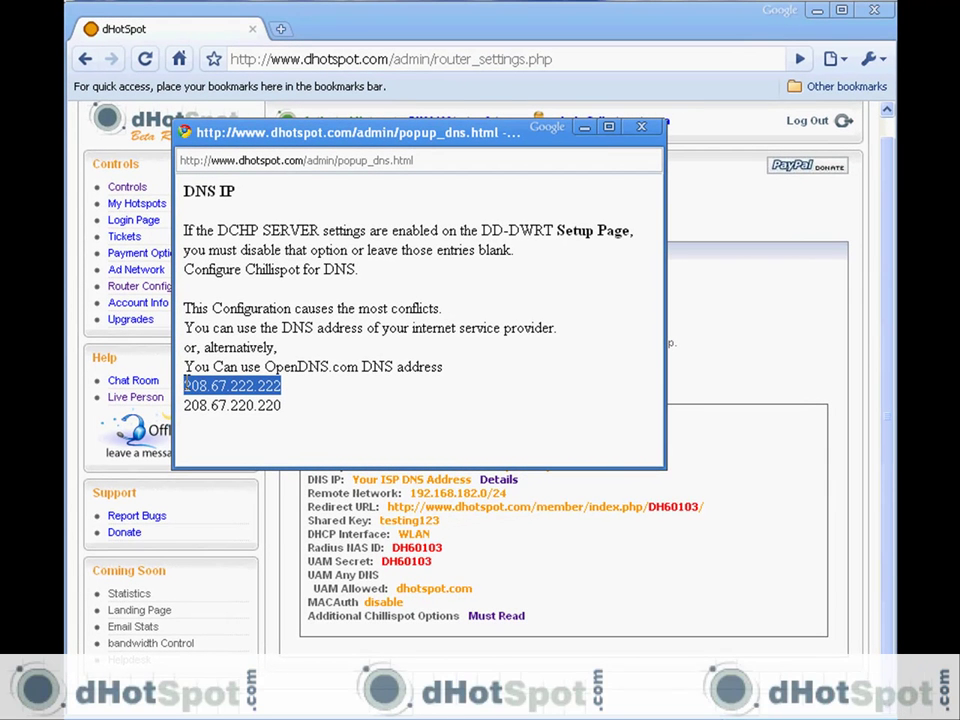
{"action": "left_click", "coordinate": [641, 128]}
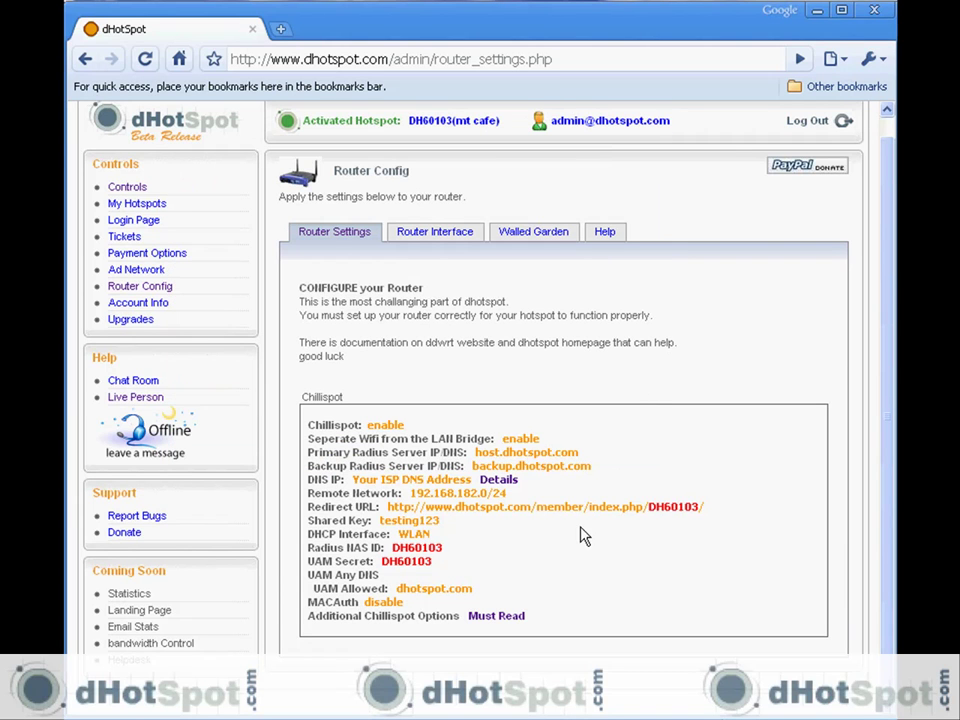
{"action": "left_click", "coordinate": [492, 617]}
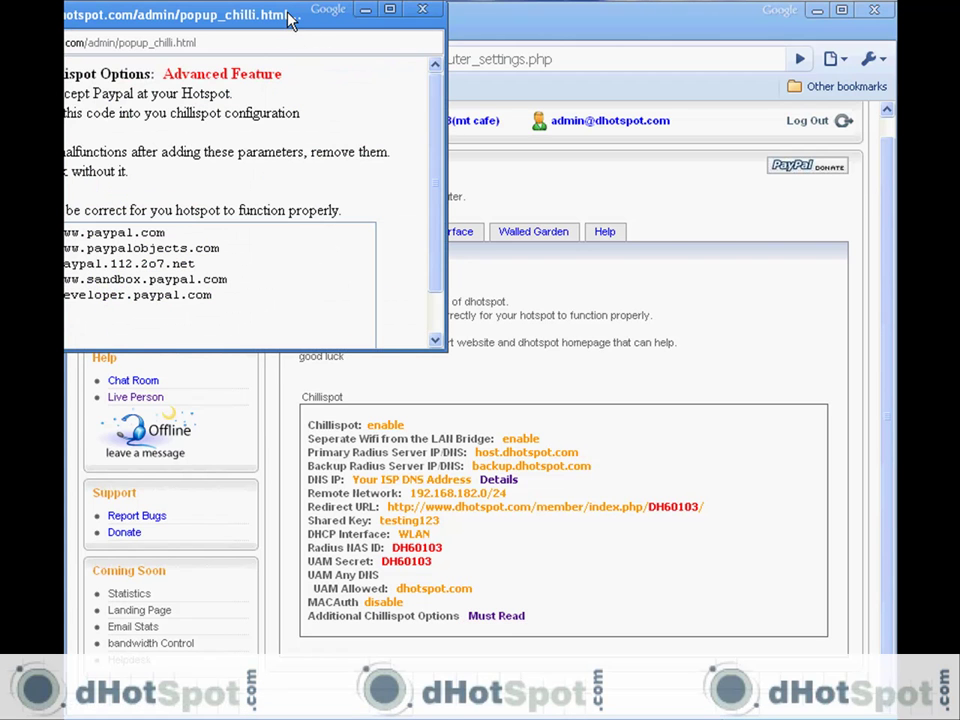
{"action": "left_click_drag", "start_coordinate": [289, 22], "coordinate": [617, 160]}
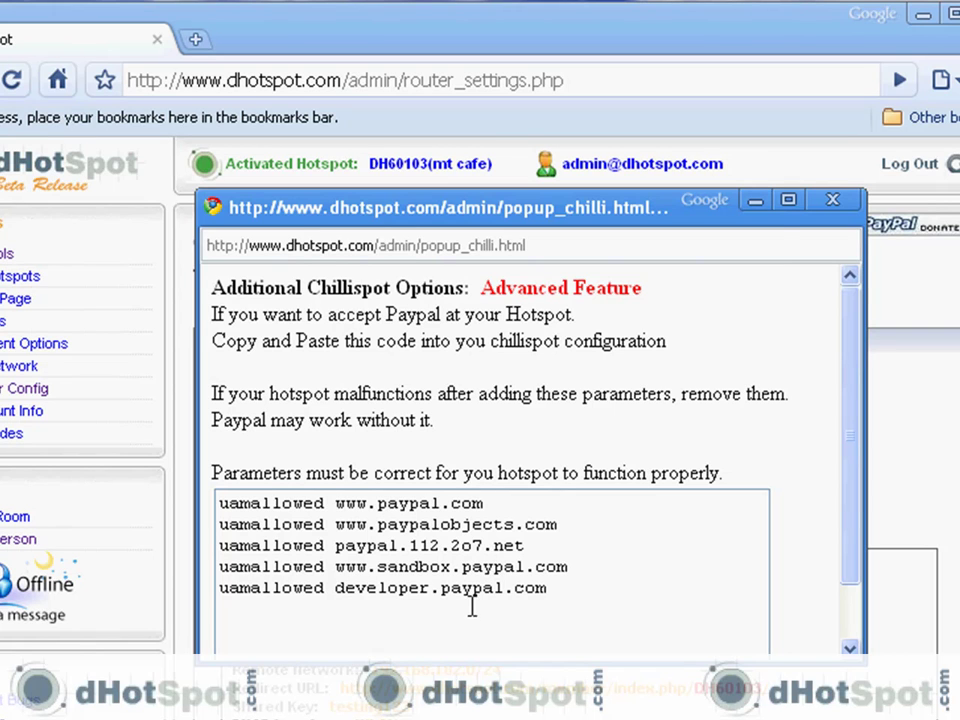
{"action": "left_click", "coordinate": [760, 210]}
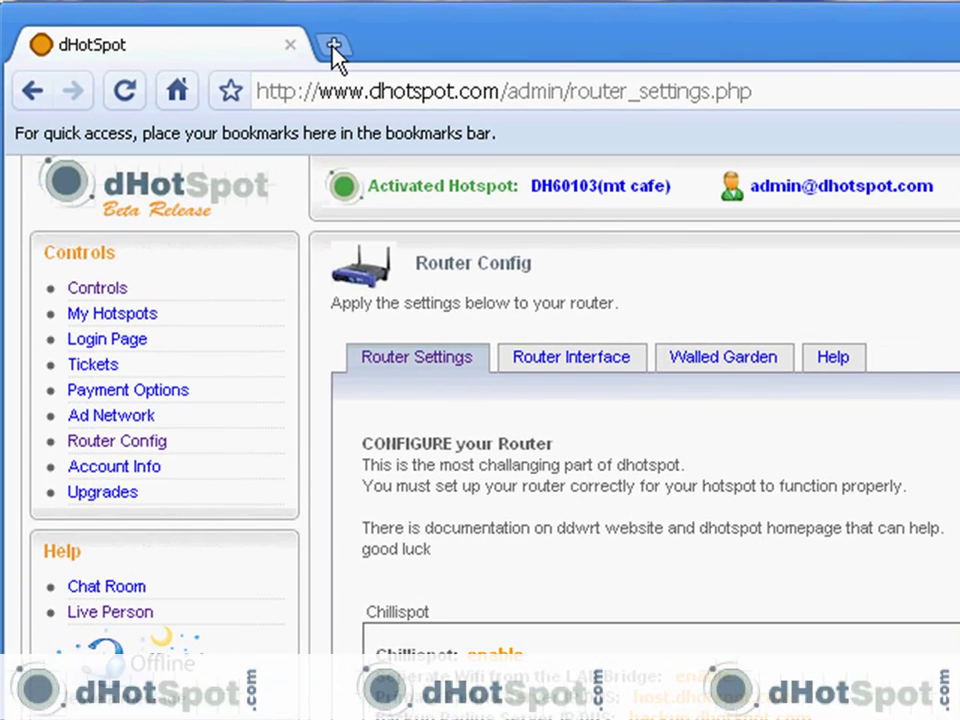
Step: Load the DD-WRT control panel at 192.168.1.1 in a new browser tab
{"action": "left_click", "coordinate": [333, 45]}
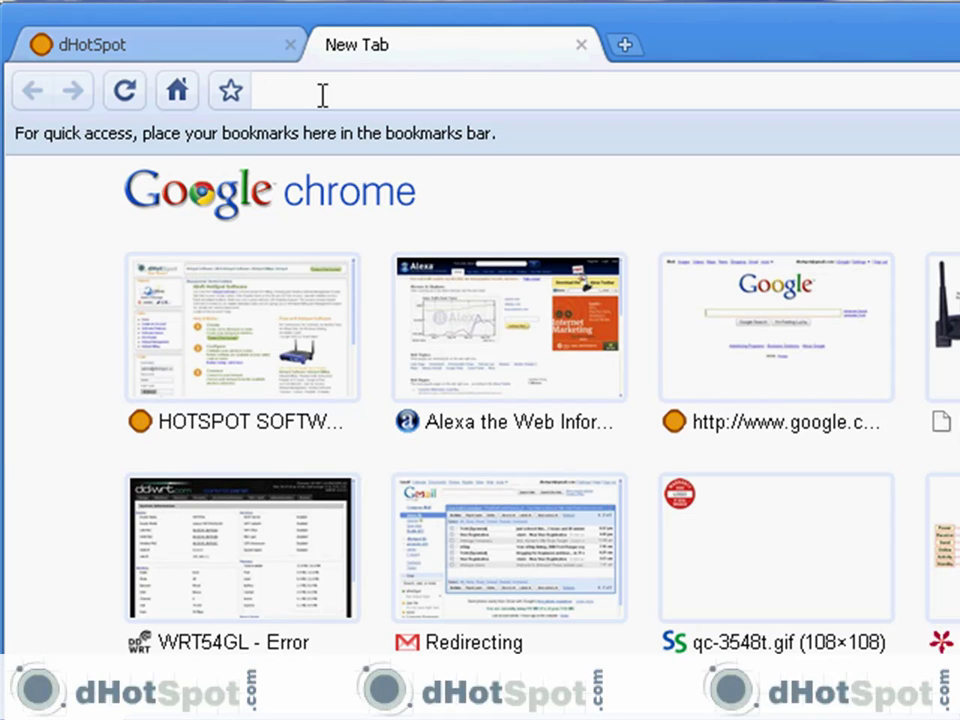
{"action": "type", "text": "192"}
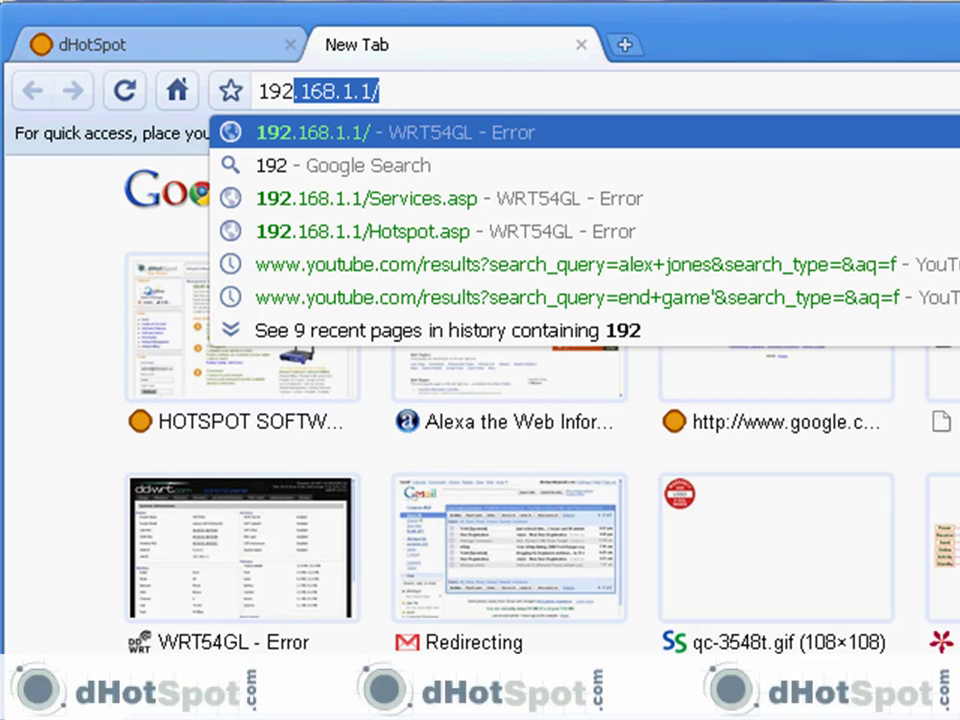
{"action": "type", "text": ".1"}
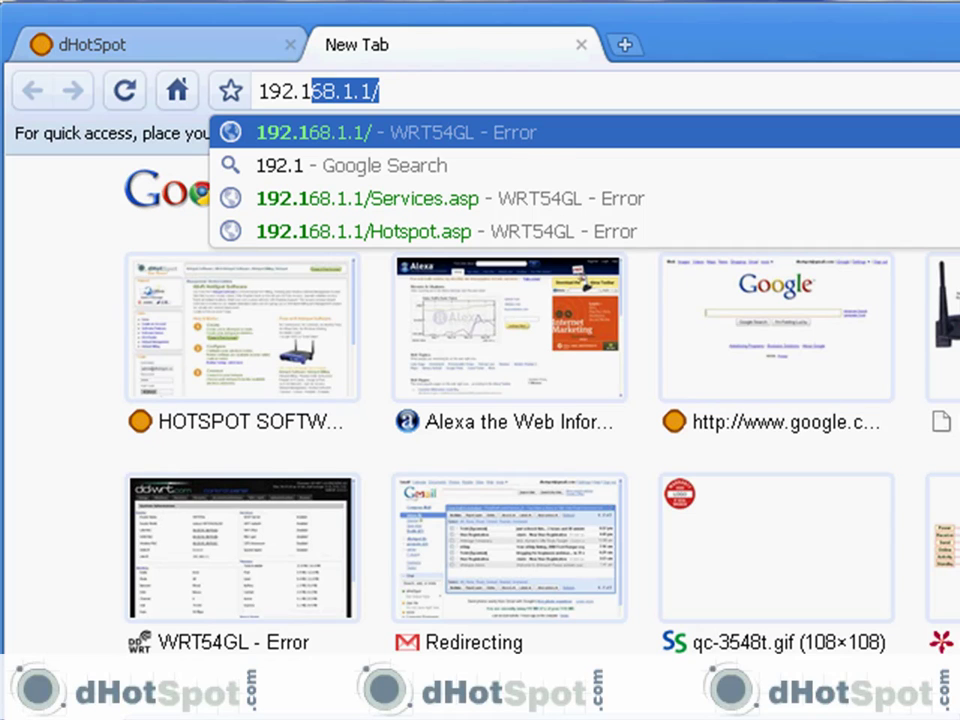
{"action": "double_click", "coordinate": [324, 91]}
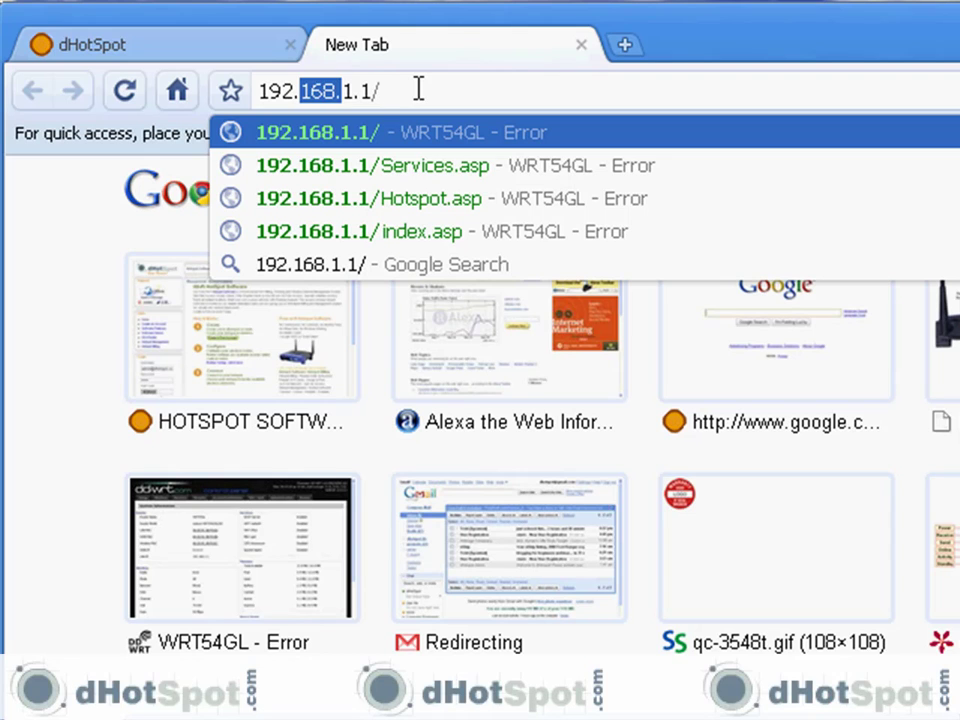
{"action": "left_click", "coordinate": [418, 91]}
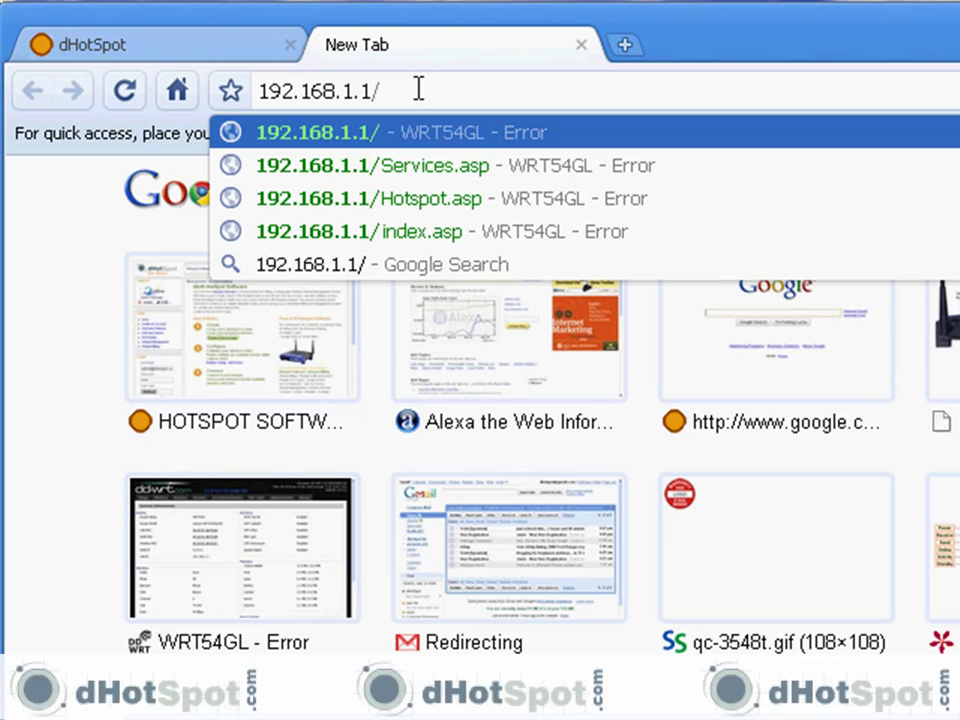
{"action": "key", "text": "Return"}
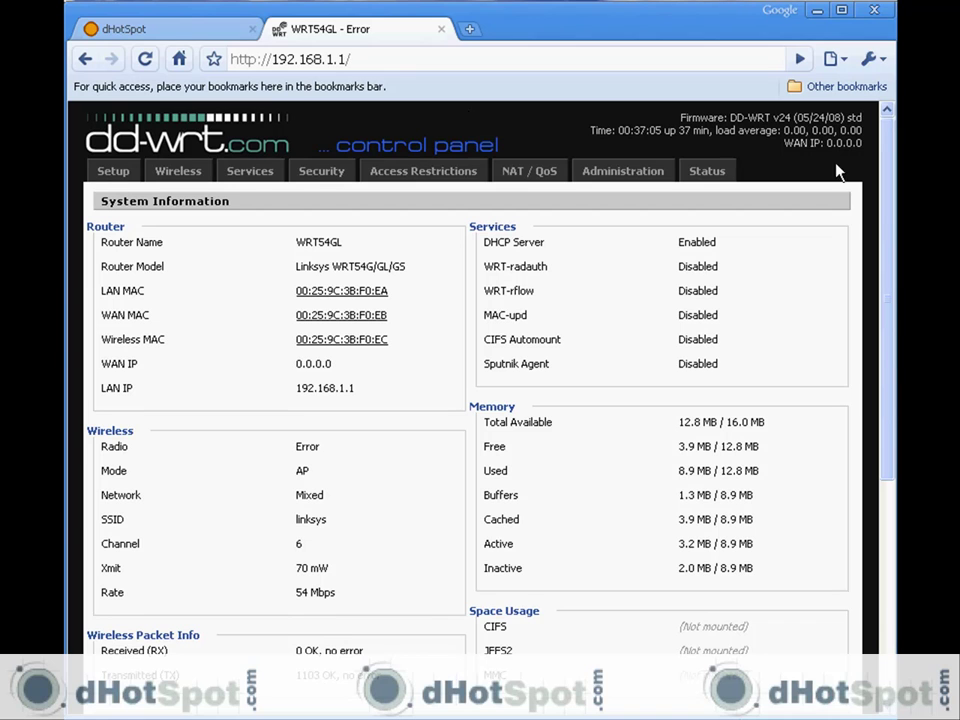
Step: Go to Services > Hotspot to show the Chillispot portal settings
{"action": "left_click_drag", "start_coordinate": [885, 230], "coordinate": [888, 172]}
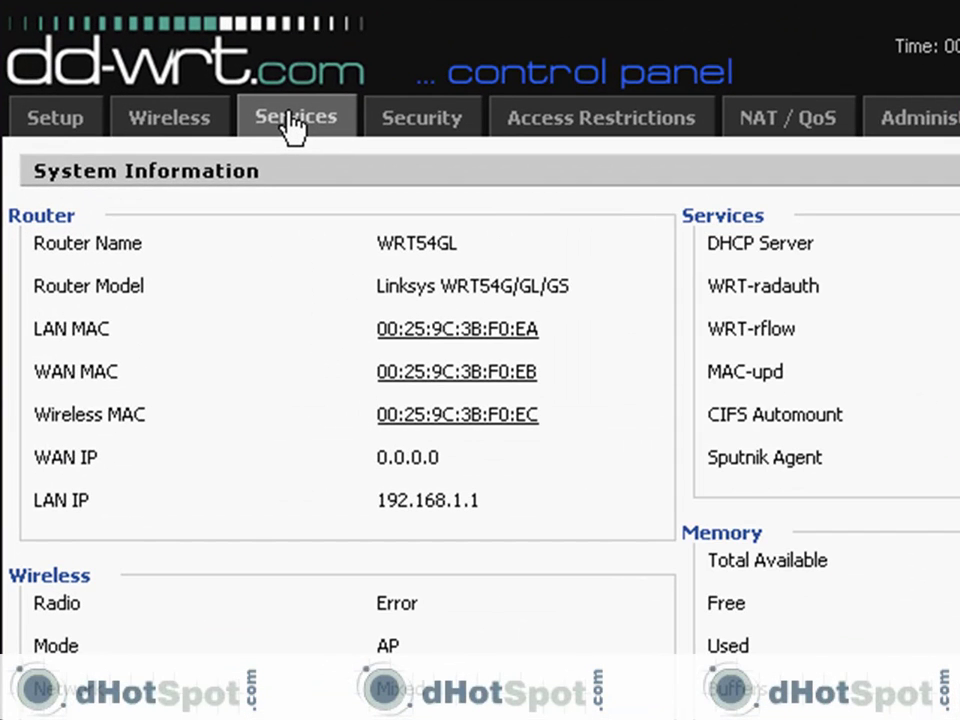
{"action": "left_click", "coordinate": [292, 127]}
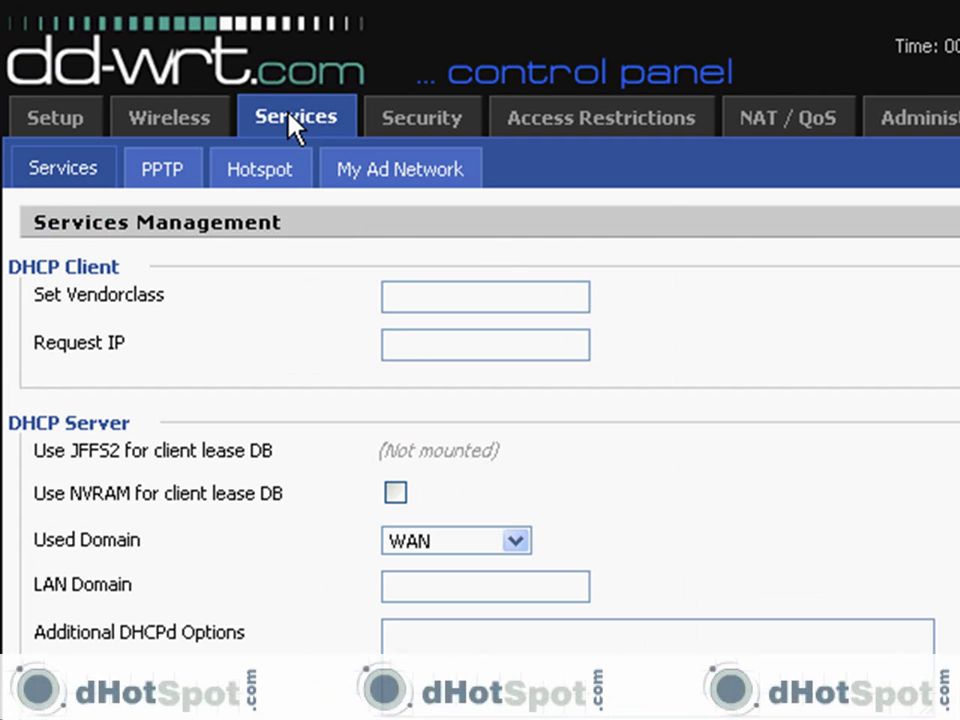
{"action": "left_click", "coordinate": [262, 172]}
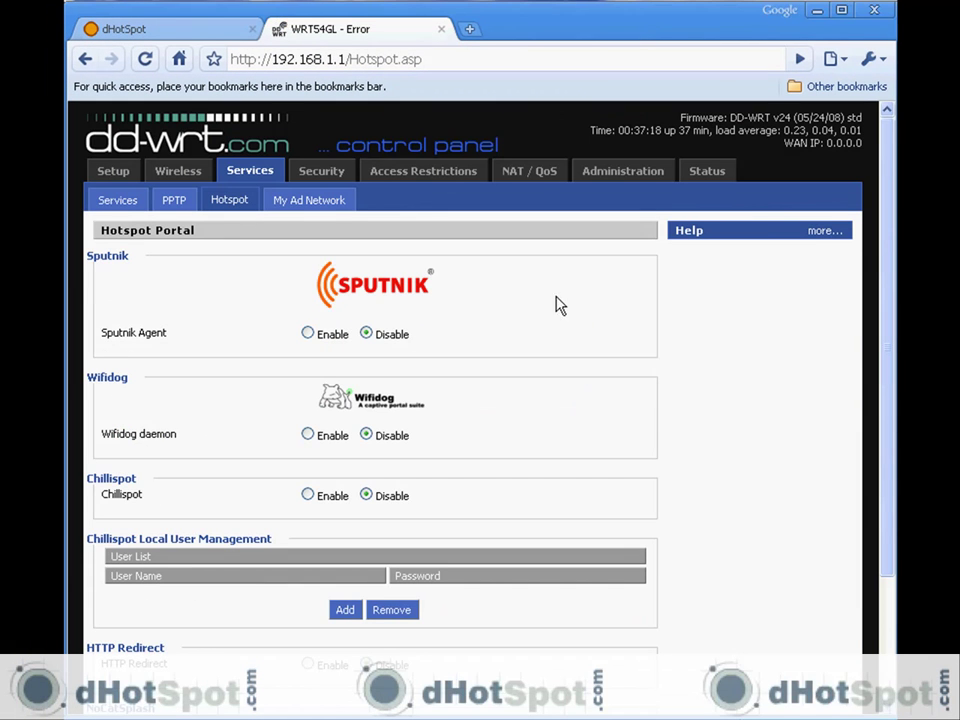
{"action": "left_click_drag", "start_coordinate": [890, 290], "coordinate": [889, 376]}
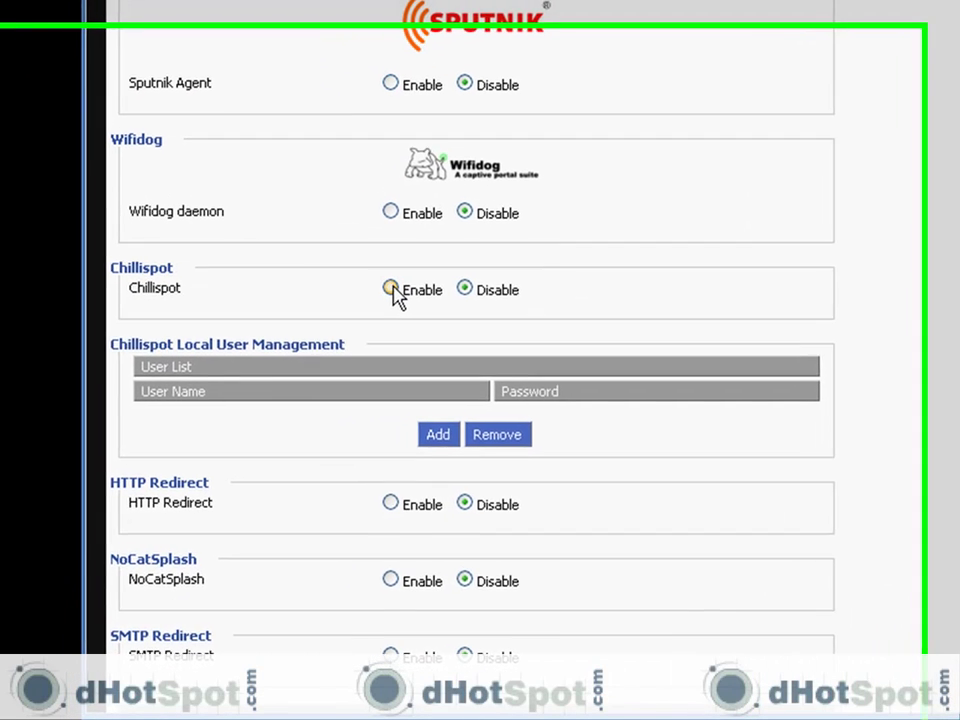
Step: Set Chillispot to Enable and scroll down to its further options
{"action": "left_click", "coordinate": [321, 365]}
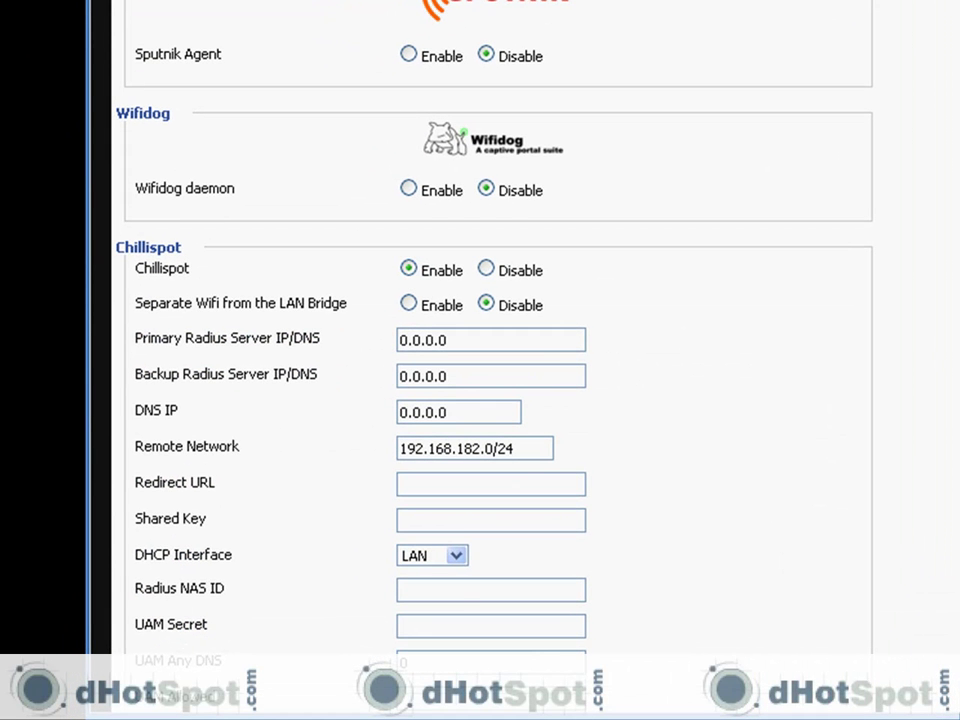
{"action": "scroll", "coordinate": [480, 360], "scroll_direction": "down", "scroll_amount": 4}
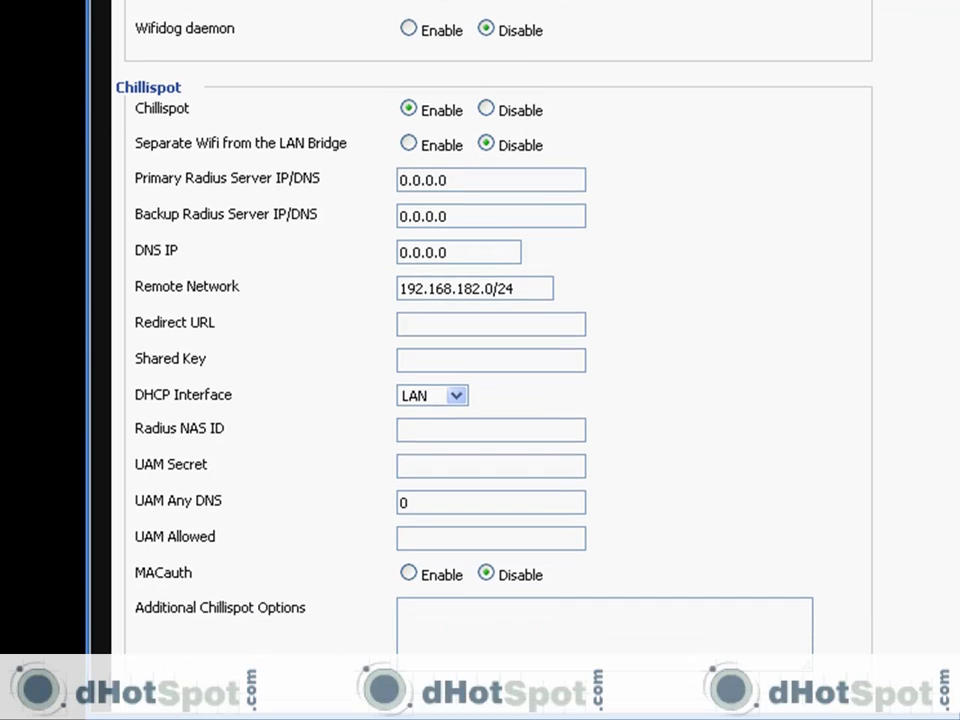
{"action": "scroll", "coordinate": [480, 360], "scroll_direction": "down", "scroll_amount": 1}
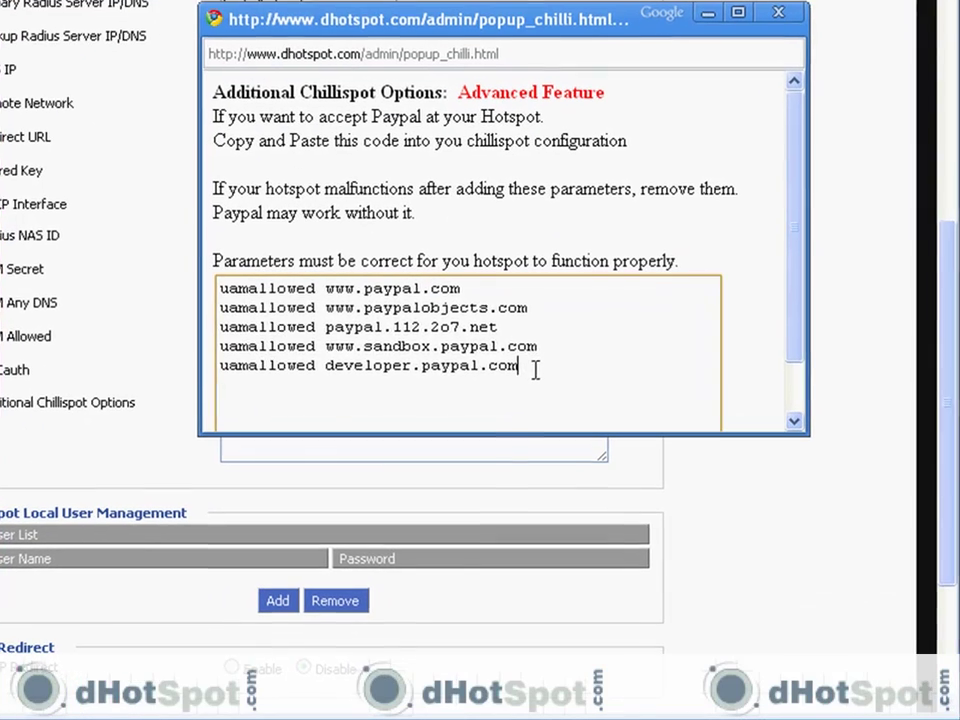
Step: Copy the five PayPal uamallowed lines from the popup into Additional Chillispot Options
{"action": "left_click_drag", "start_coordinate": [550, 435], "coordinate": [296, 386]}
{"action": "mouse_move", "coordinate": [216, 306]}
{"action": "left_mouse_down"}
{"action": "mouse_move", "coordinate": [225, 302]}
{"action": "mouse_move", "coordinate": [213, 290]}
{"action": "left_mouse_up"}
{"action": "key", "text": "ctrl+c"}
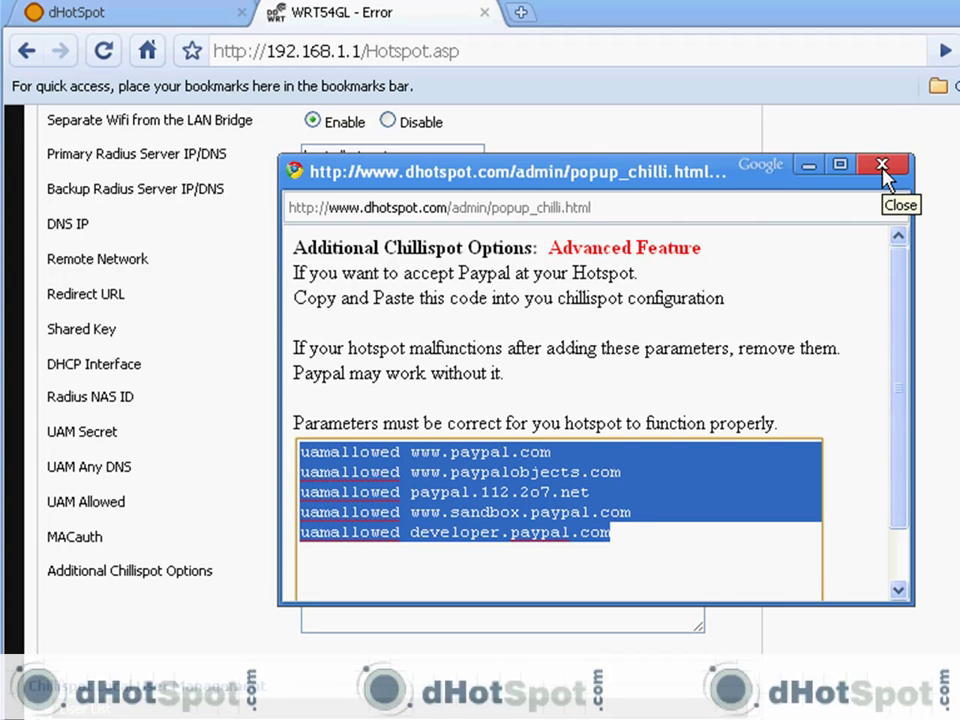
{"action": "left_click", "coordinate": [882, 170]}
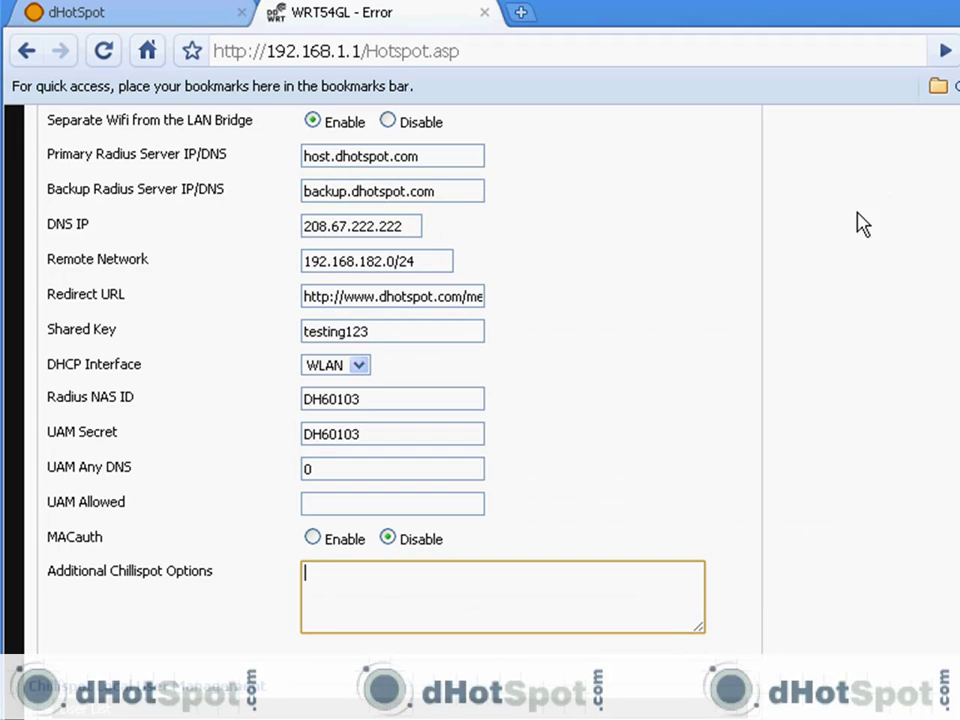
{"action": "key", "text": "ctrl+v"}
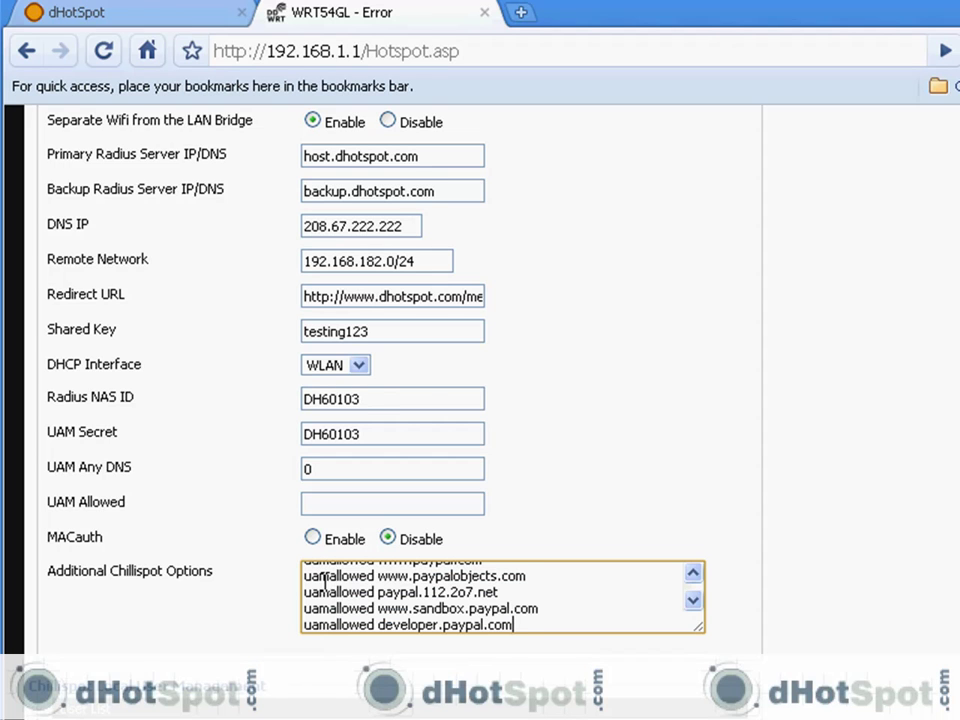
{"action": "left_click", "coordinate": [694, 573]}
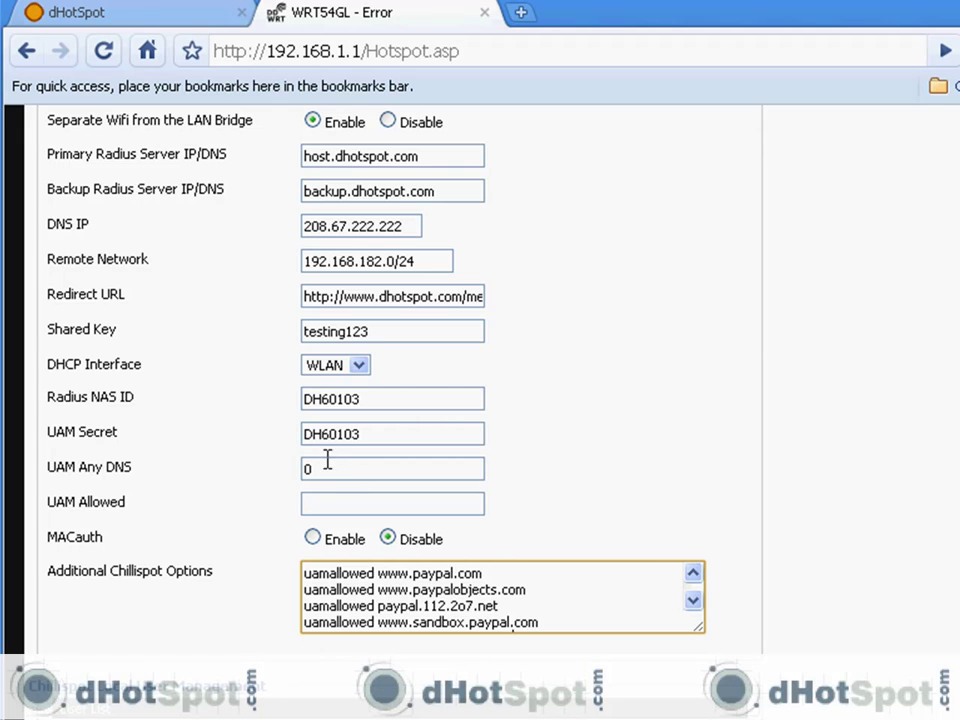
Step: Enter dhotspot.com as the UAM Allowed domain and scroll down toward Apply Settings
{"action": "left_click", "coordinate": [326, 503]}
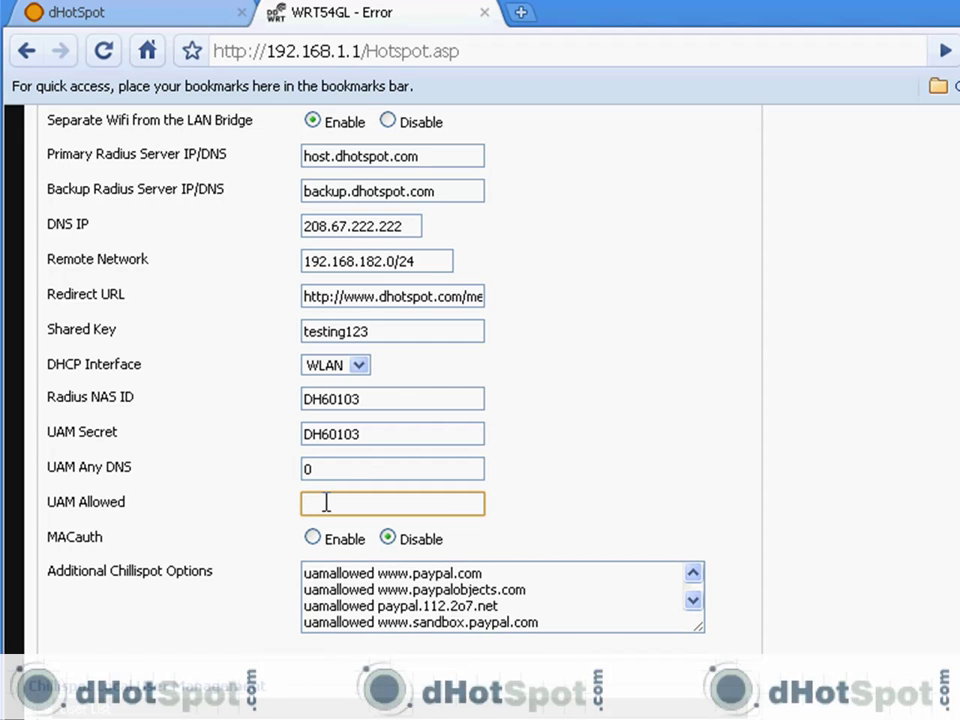
{"action": "type", "text": "dhotspot.com"}
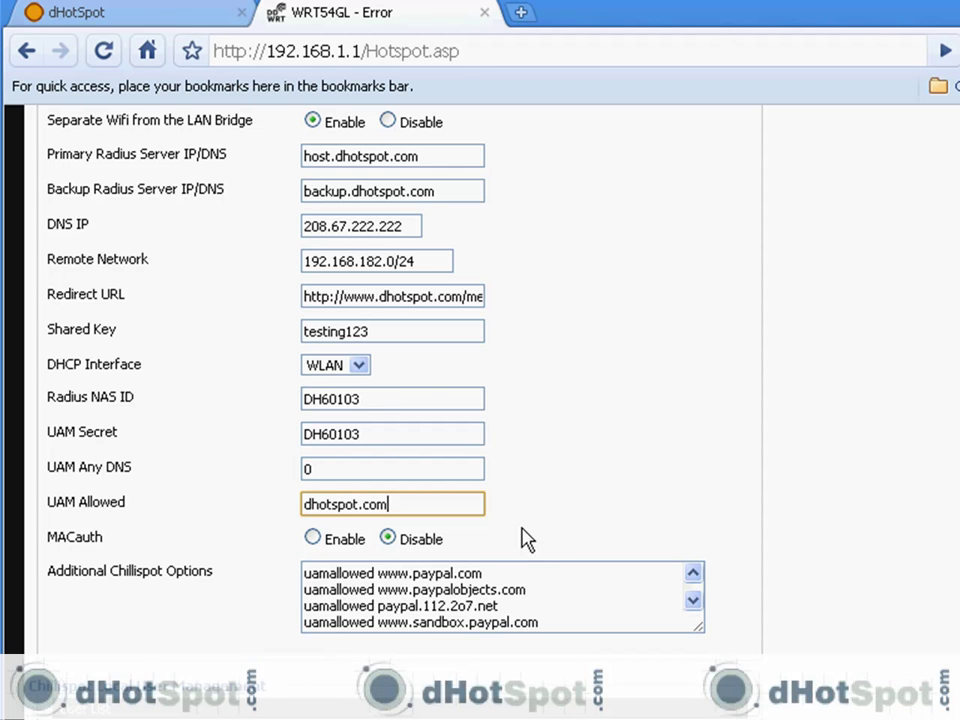
{"action": "left_click", "coordinate": [544, 521]}
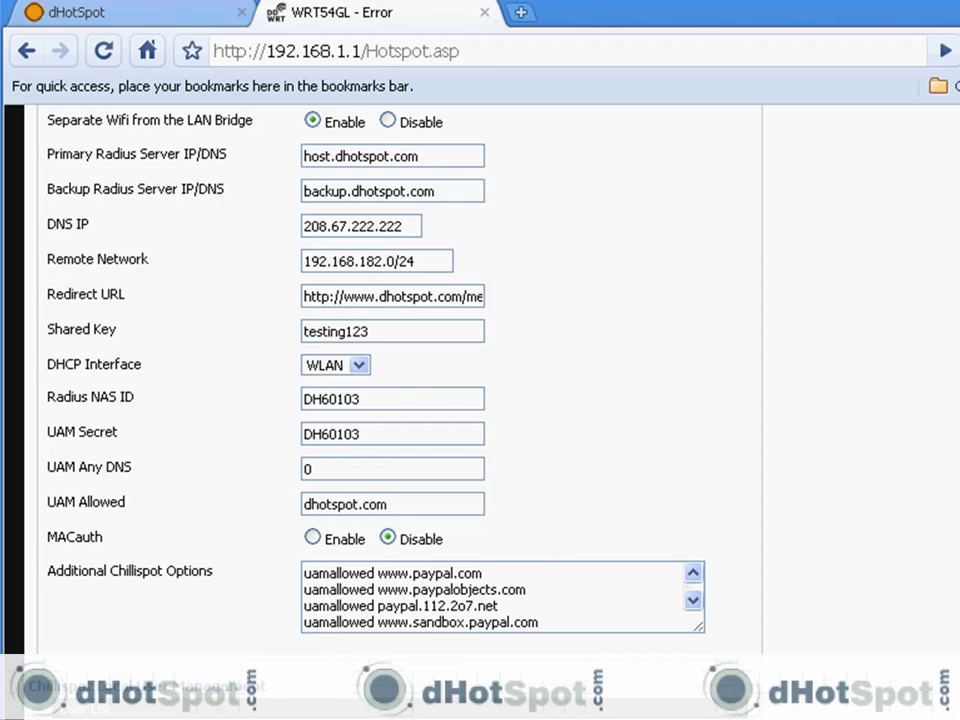
{"action": "scroll", "coordinate": [390, 380], "scroll_direction": "down", "scroll_amount": 1}
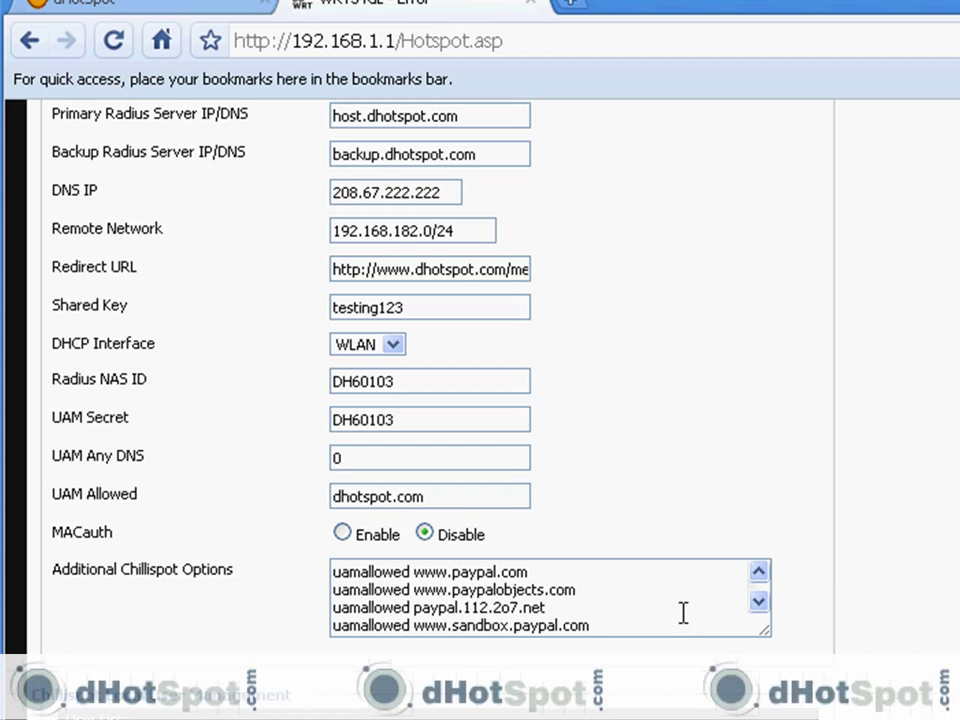
{"action": "scroll", "coordinate": [683, 613], "scroll_direction": "down", "scroll_amount": 2}
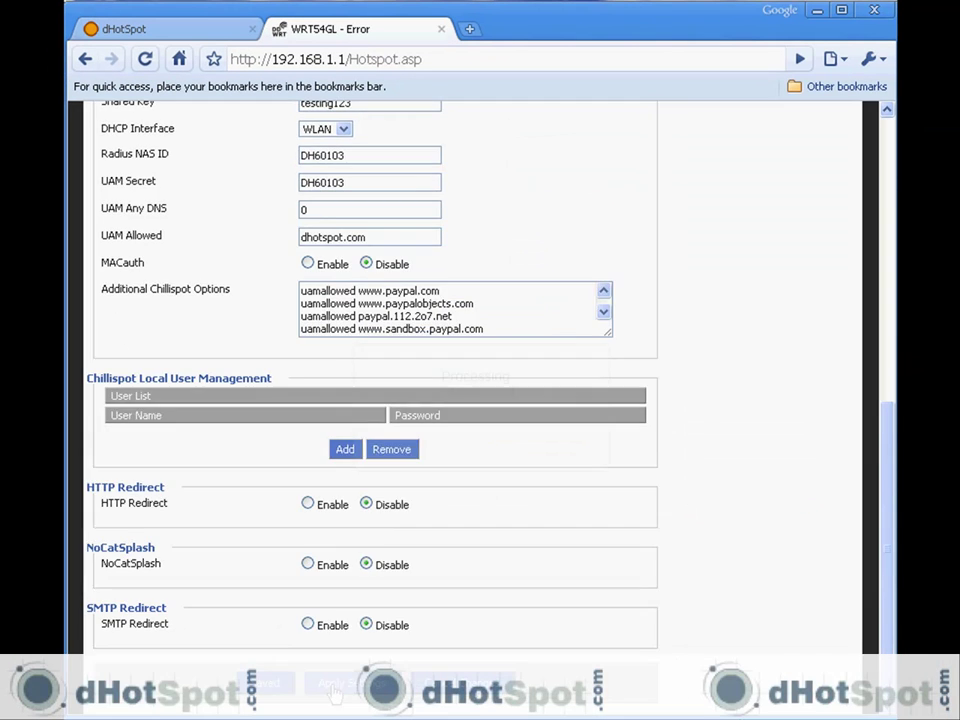
Step: Apply the Chillispot hotspot settings and switch to the Basic Setup page
{"action": "left_click", "coordinate": [600, 680]}
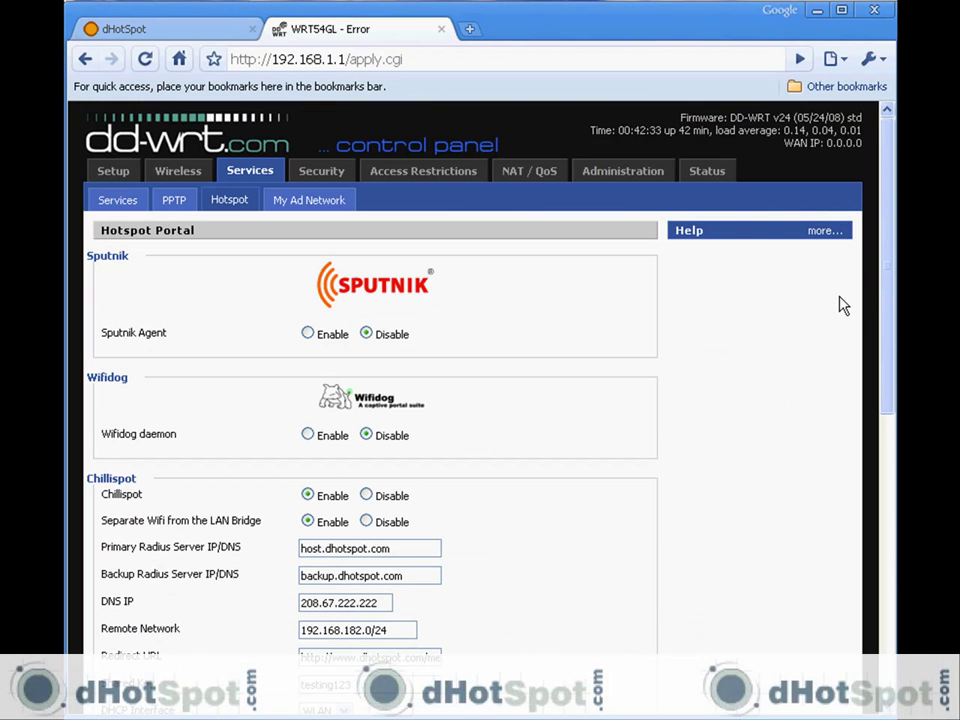
{"action": "mouse_move", "coordinate": [890, 283]}
{"action": "left_mouse_down"}
{"action": "mouse_move", "coordinate": [883, 294]}
{"action": "mouse_move", "coordinate": [884, 265]}
{"action": "left_mouse_up"}
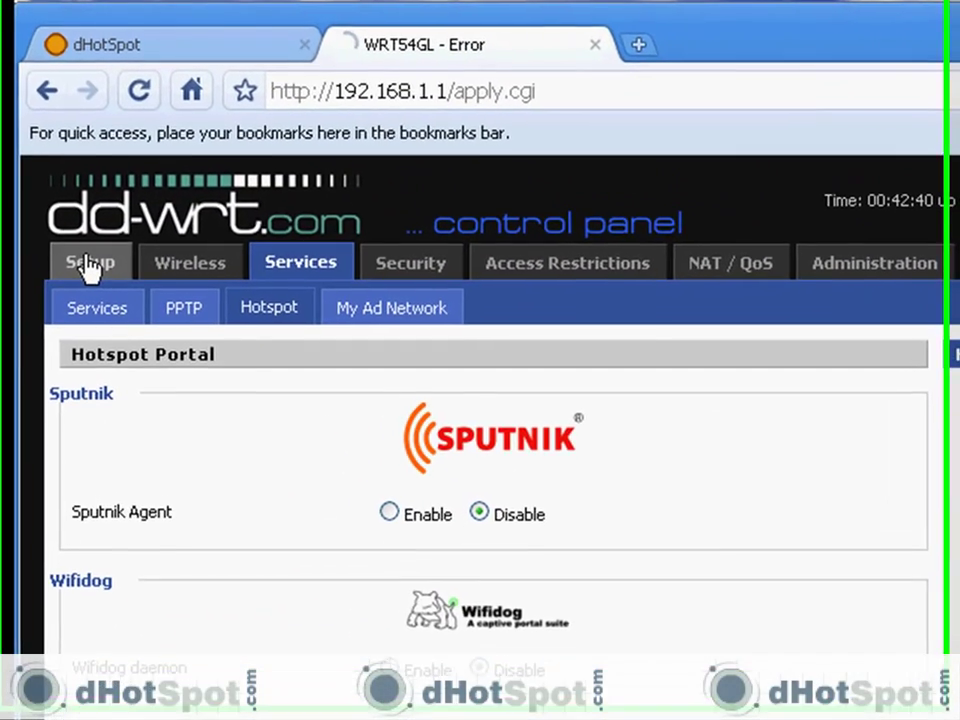
{"action": "left_click", "coordinate": [108, 194]}
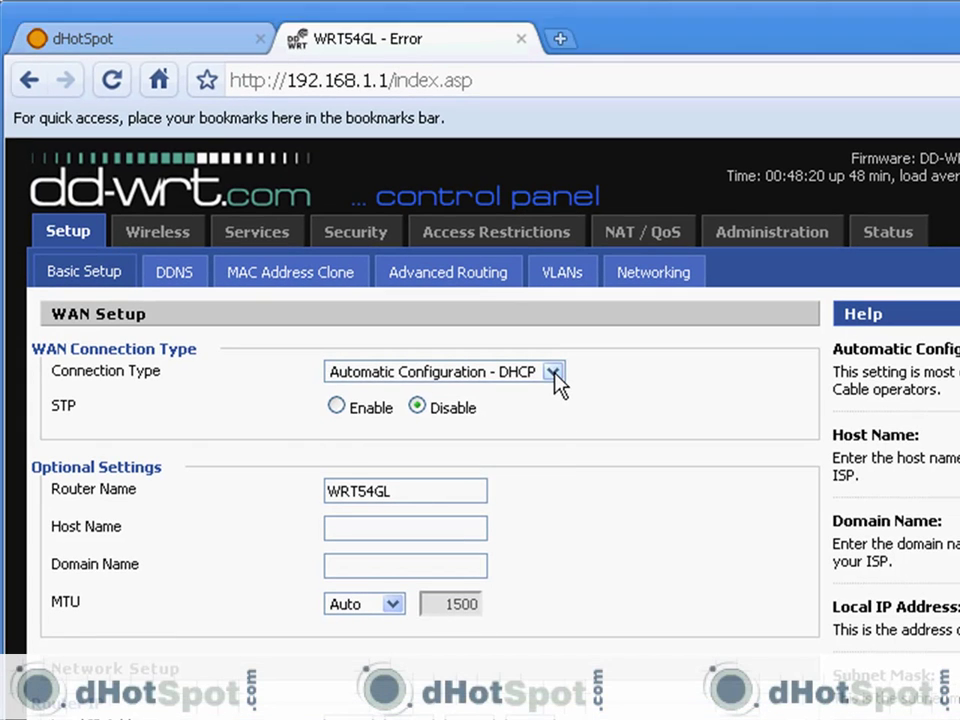
{"action": "left_click", "coordinate": [545, 305]}
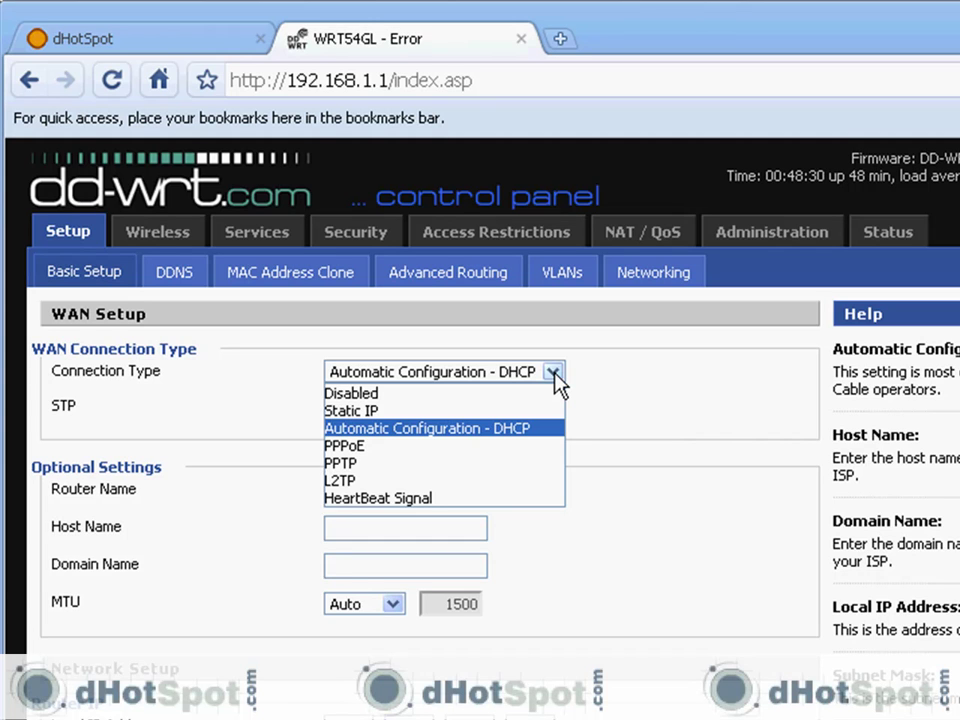
{"action": "left_click", "coordinate": [528, 452]}
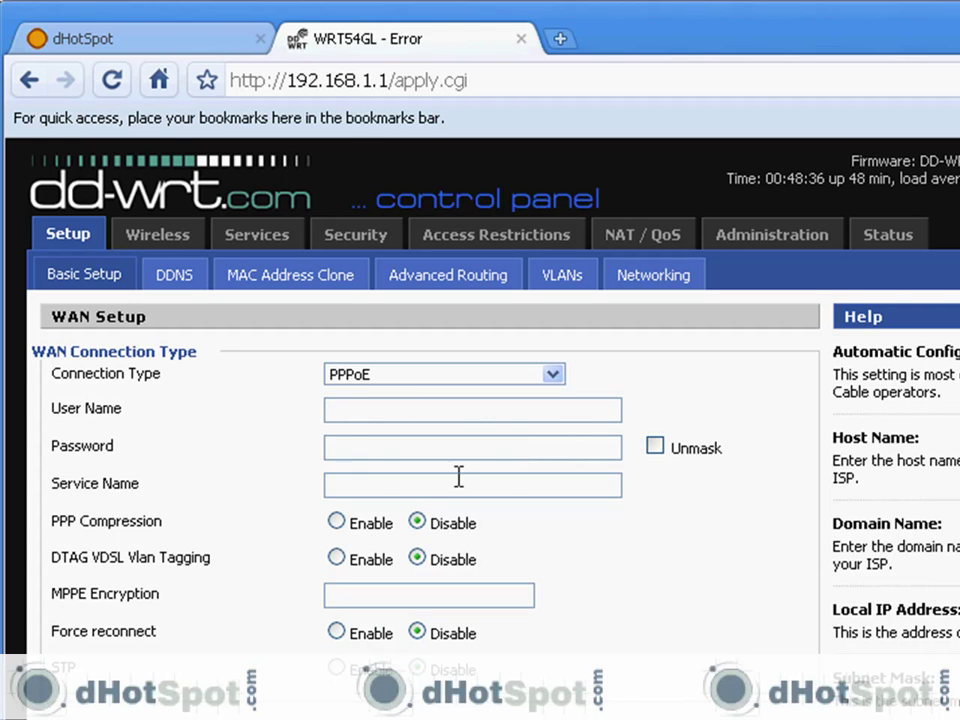
{"action": "left_click", "coordinate": [552, 374]}
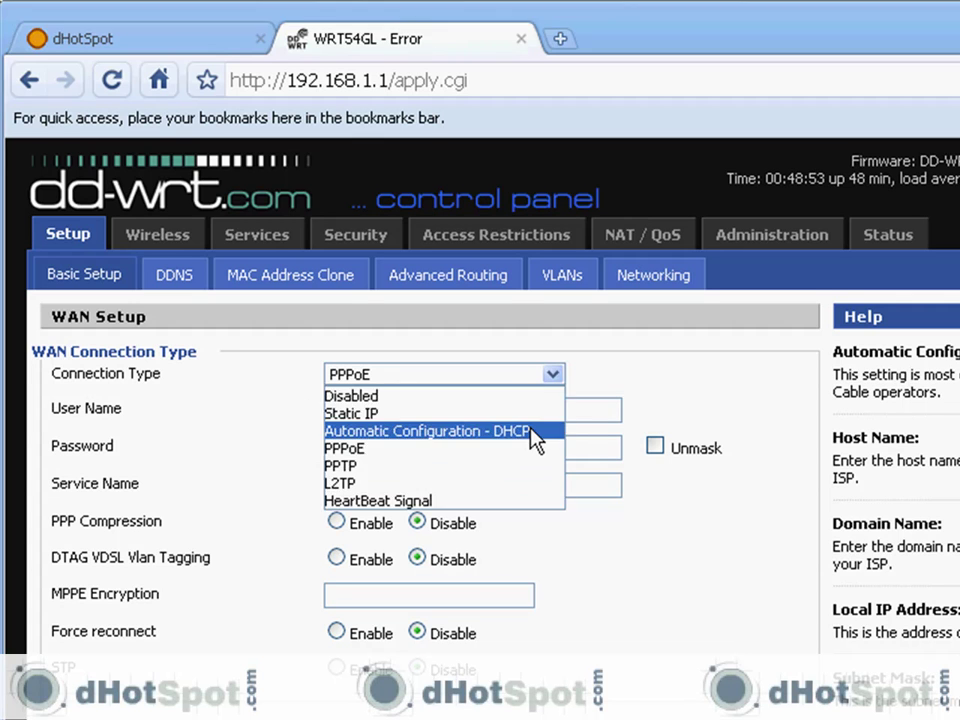
{"action": "left_click", "coordinate": [535, 431]}
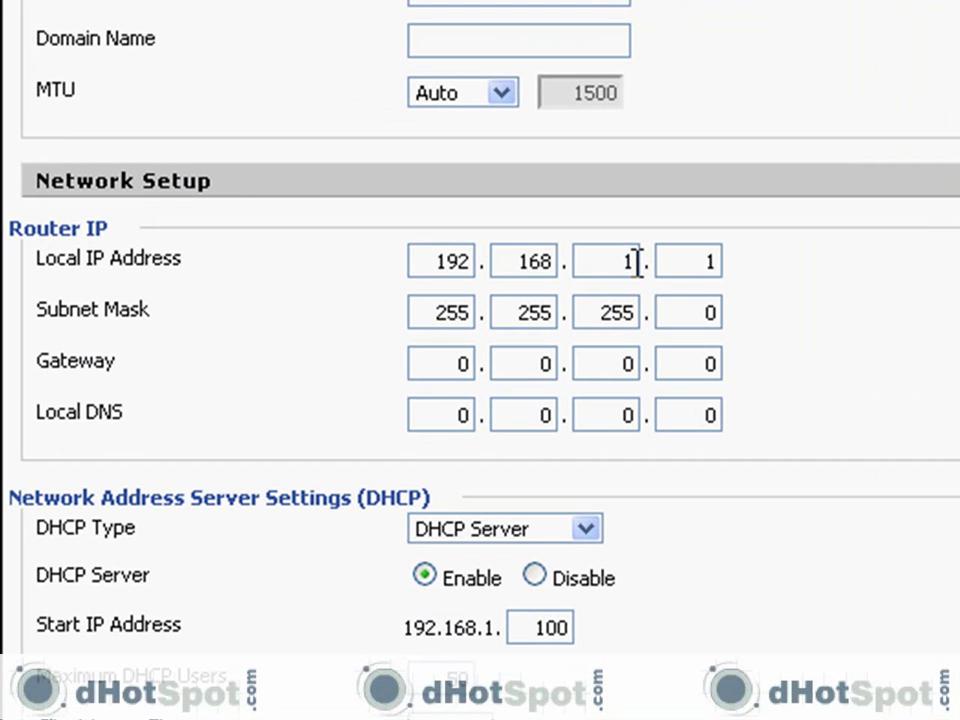
Step: Change the Local IP Address's third octet from 1 to 20, making it 192.168.20.1
{"action": "left_click", "coordinate": [531, 218]}
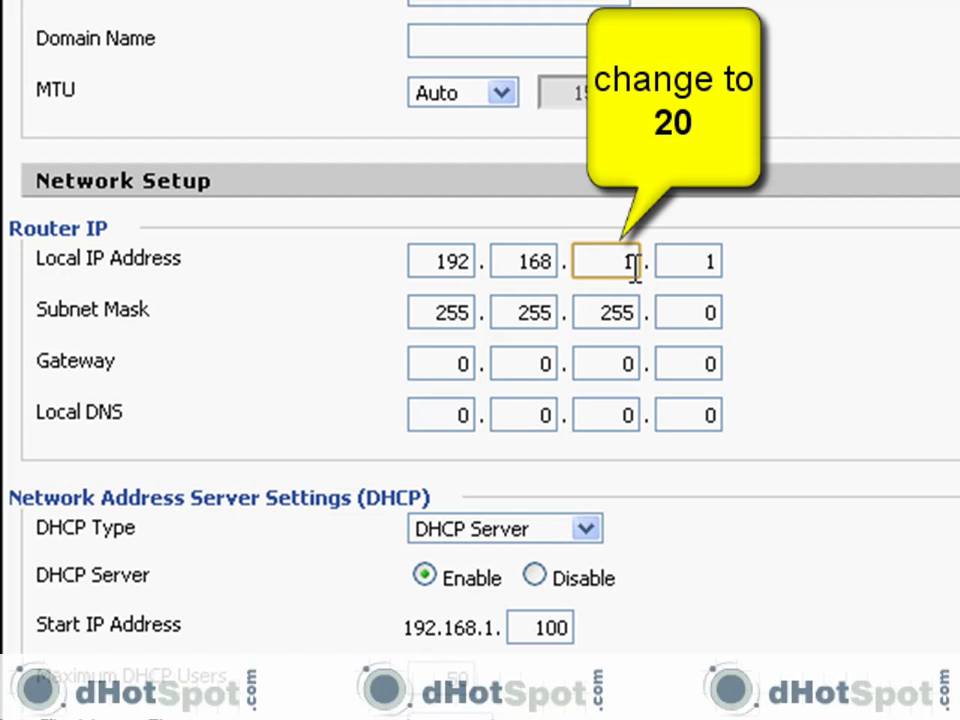
{"action": "key", "text": "BackSpace"}
{"action": "type", "text": "20"}
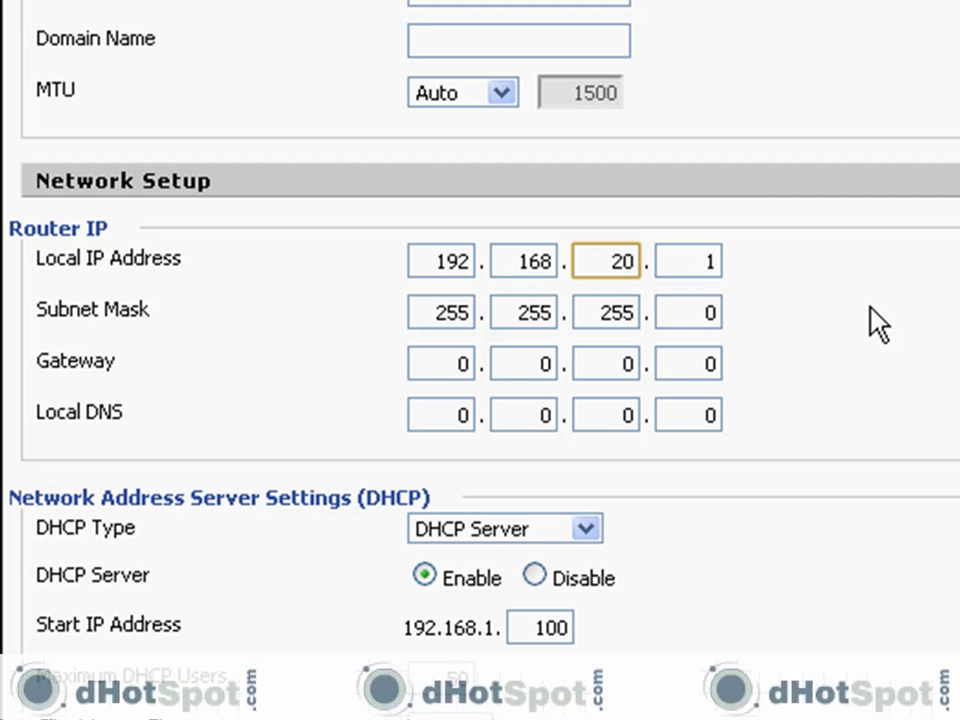
{"action": "left_click", "coordinate": [831, 326]}
{"action": "scroll", "coordinate": [480, 400], "scroll_direction": "down", "scroll_amount": 5}
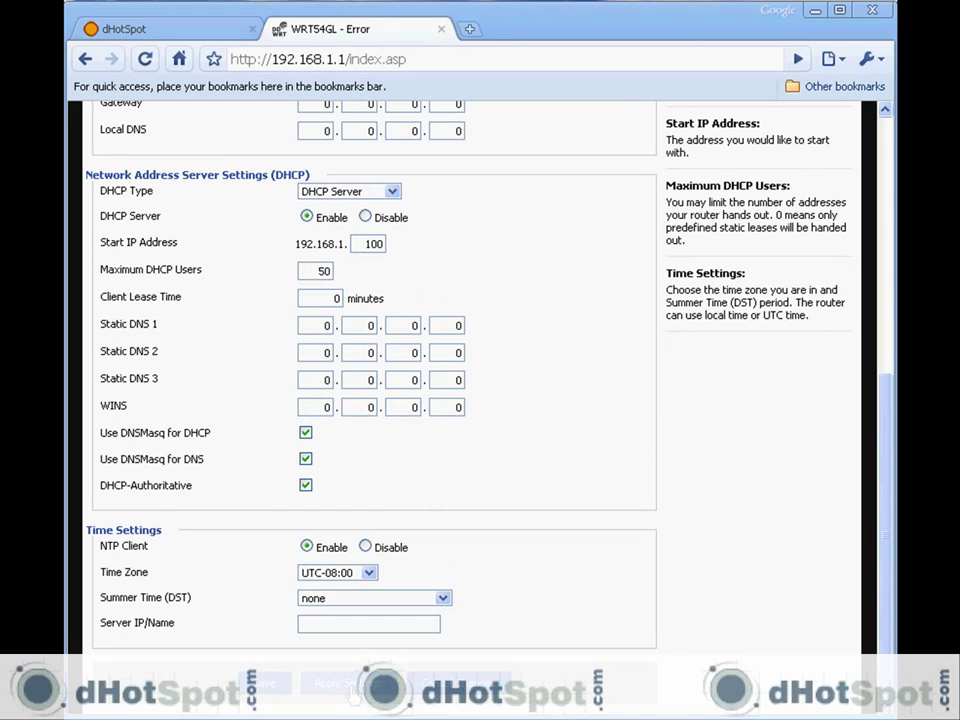
Step: Apply the new 192.168.20.1 local IP, then go to the Wireless settings
{"action": "left_click", "coordinate": [338, 683]}
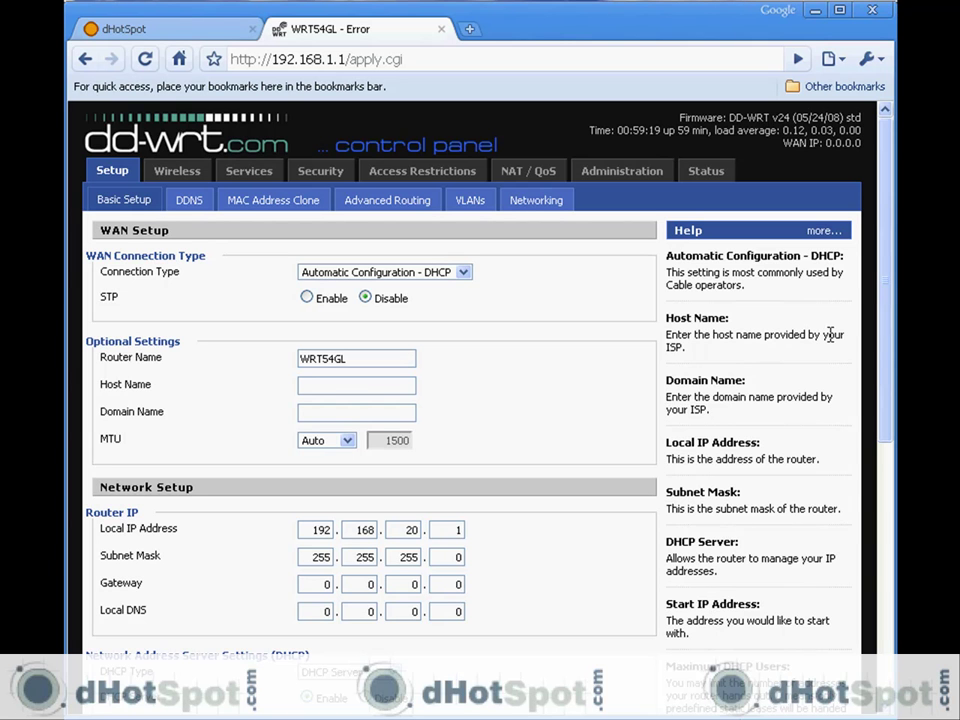
{"action": "left_click_drag", "start_coordinate": [884, 288], "coordinate": [884, 347]}
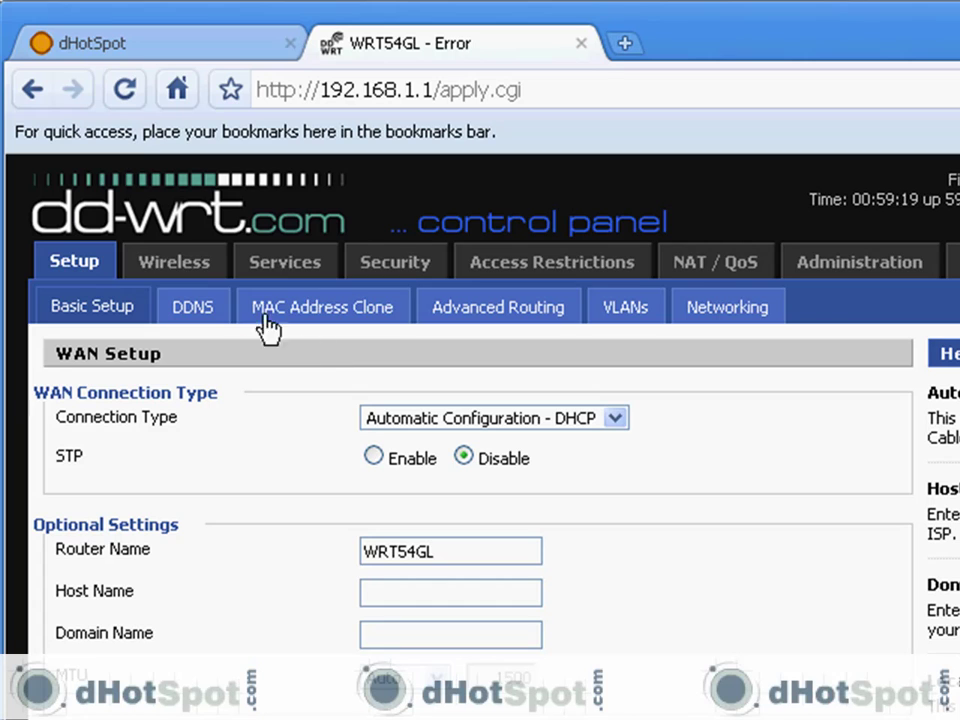
{"action": "left_click", "coordinate": [180, 260]}
{"action": "left_click", "coordinate": [416, 90]}
{"action": "left_click", "coordinate": [416, 90]}
{"action": "key", "text": "BackSpace"}
{"action": "type", "text": "20"}
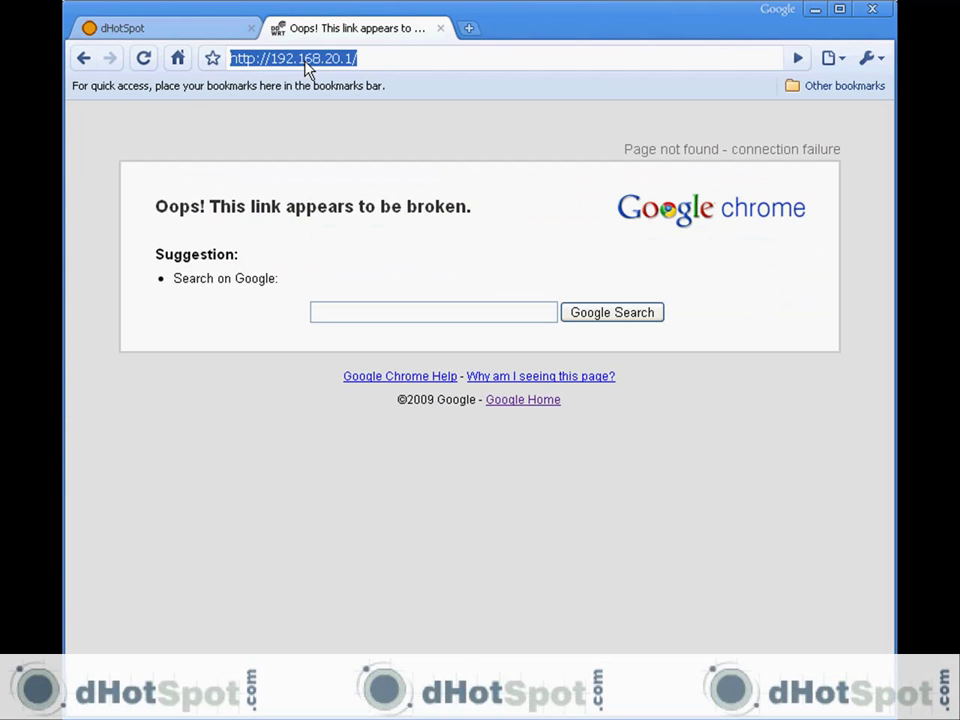
{"action": "left_click", "coordinate": [305, 62]}
{"action": "key", "text": "Return"}
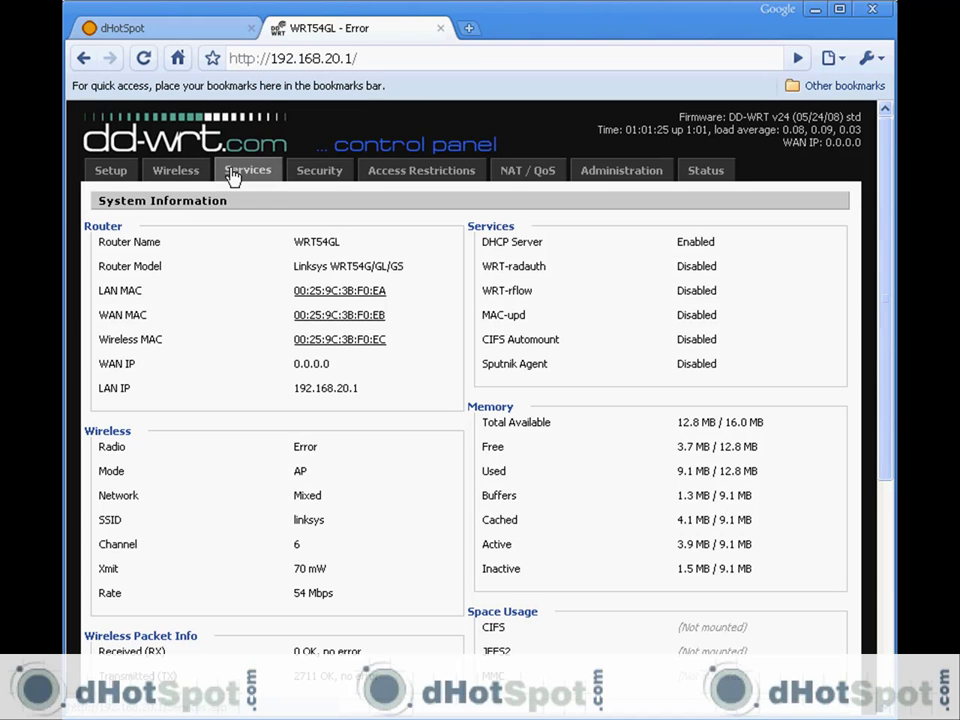
{"action": "left_click", "coordinate": [183, 175]}
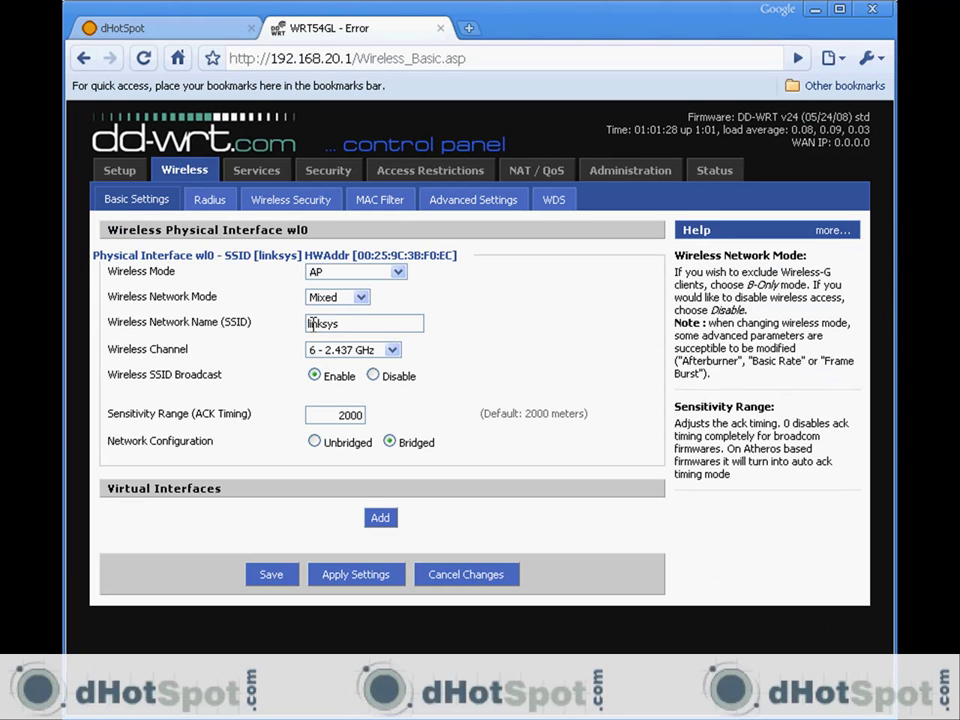
Step: Replace the SSID 'linksys' with 'dHotSpot - Mt. Cafe', fixing typos along the way
{"action": "left_click_drag", "start_coordinate": [349, 325], "coordinate": [308, 325]}
{"action": "type", "text": "dH"}
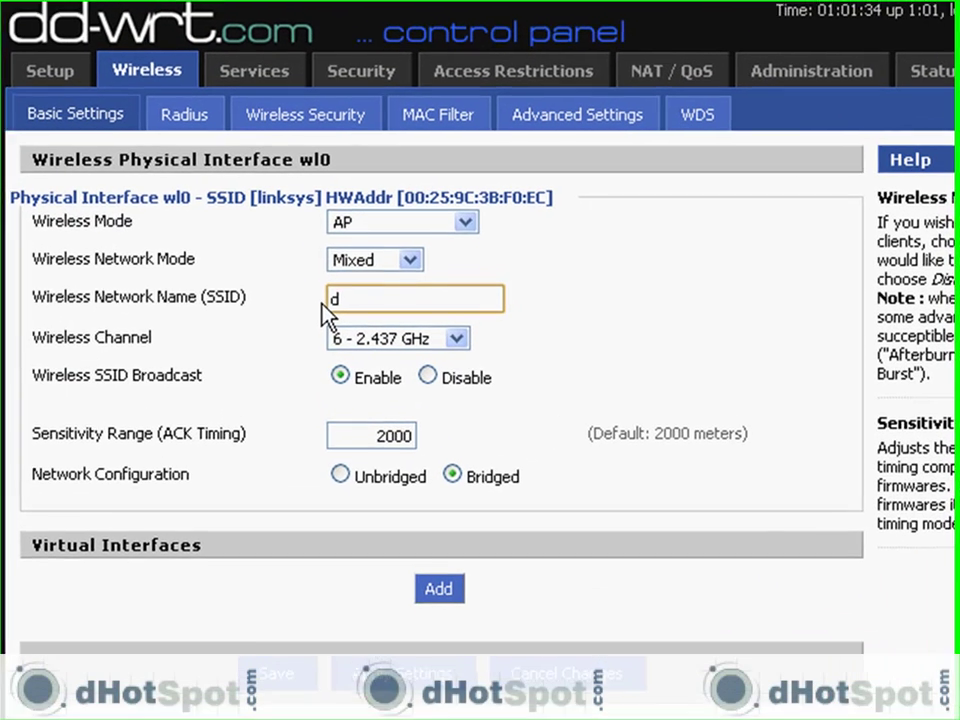
{"action": "type", "text": "otSpo"}
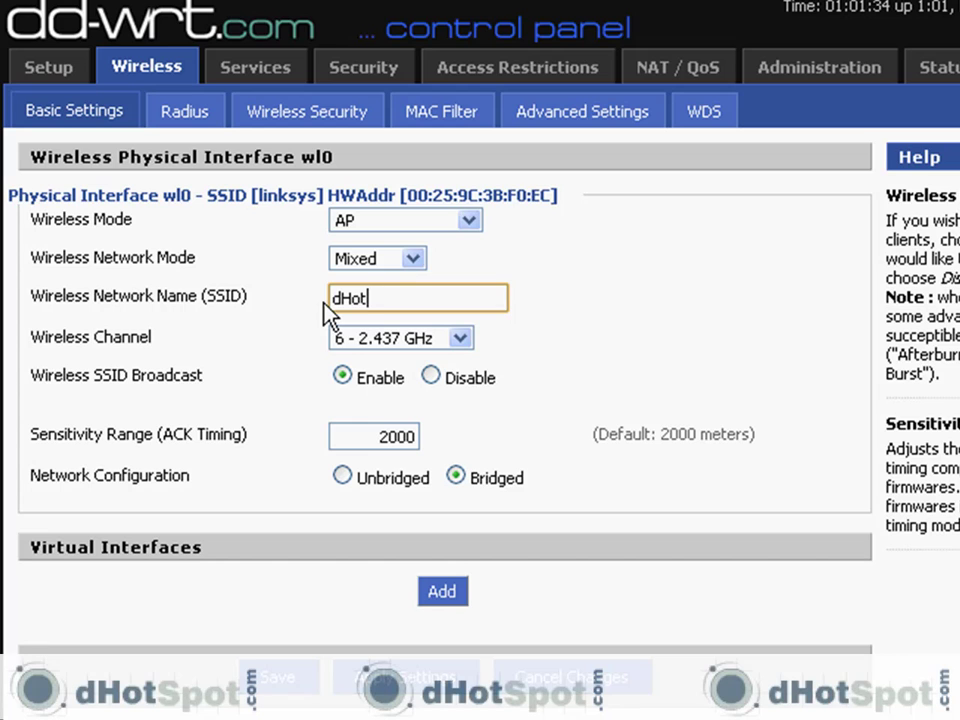
{"action": "type", "text": "t"}
{"action": "type", "text": "Mt"}
{"action": "key", "text": "BackSpace"}
{"action": "key", "text": "BackSpace"}
{"action": "key", "text": "BackSpace"}
{"action": "type", "text": "- N"}
{"action": "key", "text": "BackSpace"}
{"action": "type", "text": "Mt. Caf"}
{"action": "type", "text": "e"}
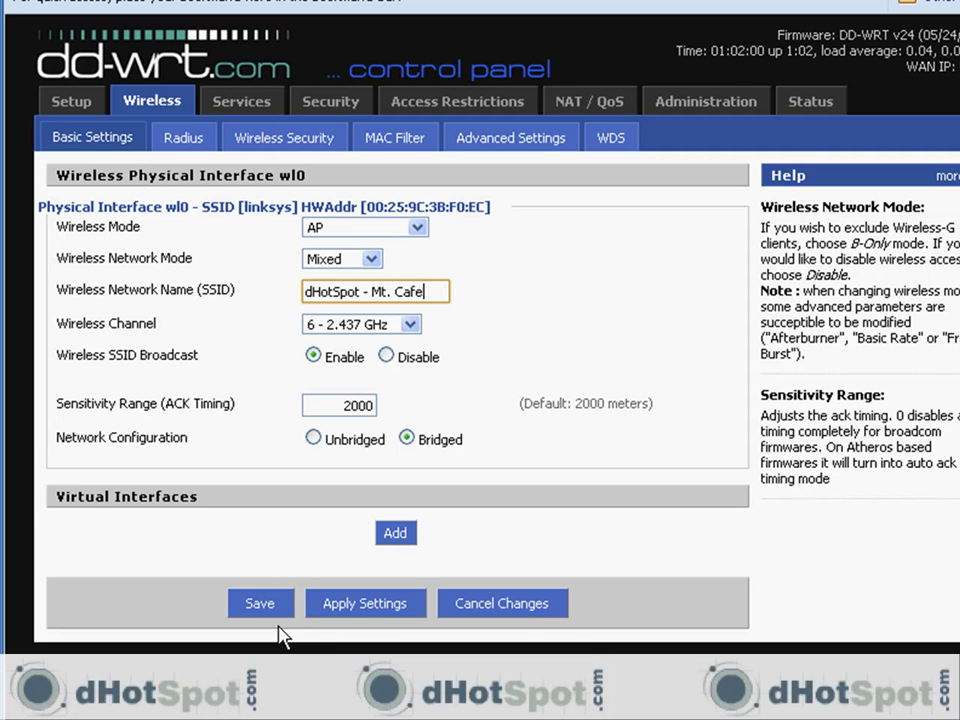
Step: Apply the wireless settings so wl0 reports the SSID 'dHotSpot - Mt. Cafe'
{"action": "left_click", "coordinate": [323, 615]}
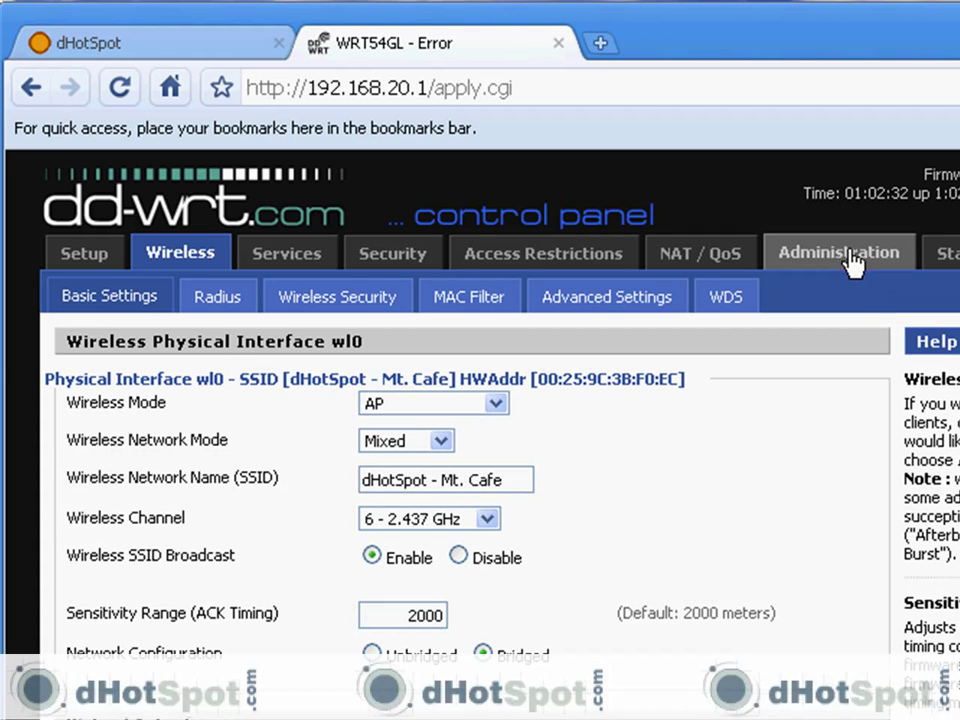
Step: Reboot the router from the bottom of the Administration Management page
{"action": "left_click", "coordinate": [848, 258]}
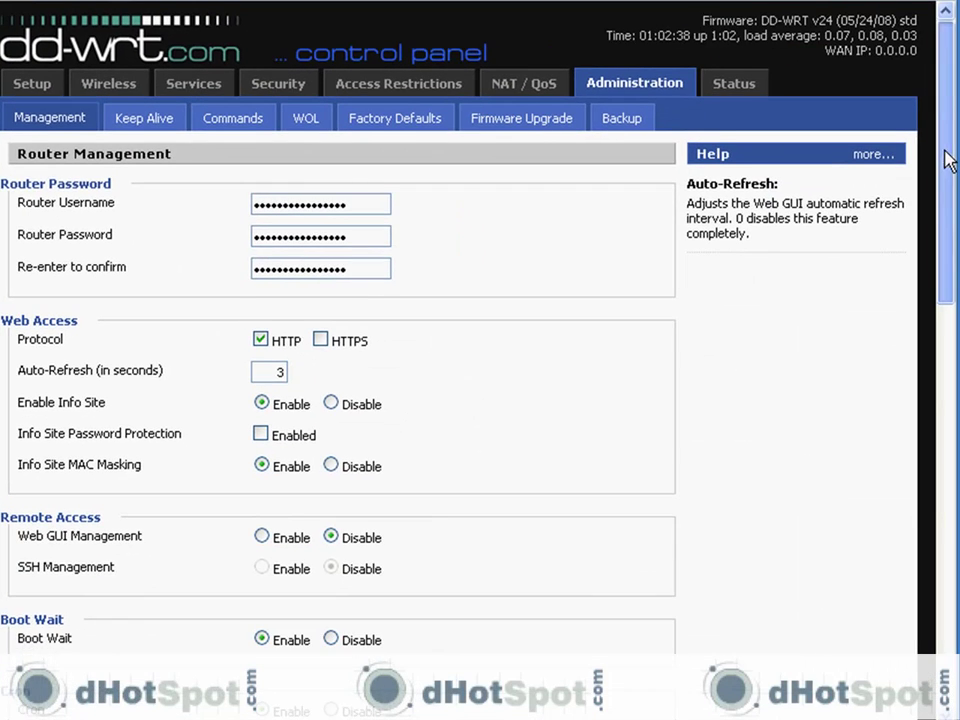
{"action": "scroll", "coordinate": [948, 305], "scroll_direction": "down", "scroll_amount": 3}
{"action": "left_click_drag", "start_coordinate": [948, 305], "coordinate": [940, 603]}
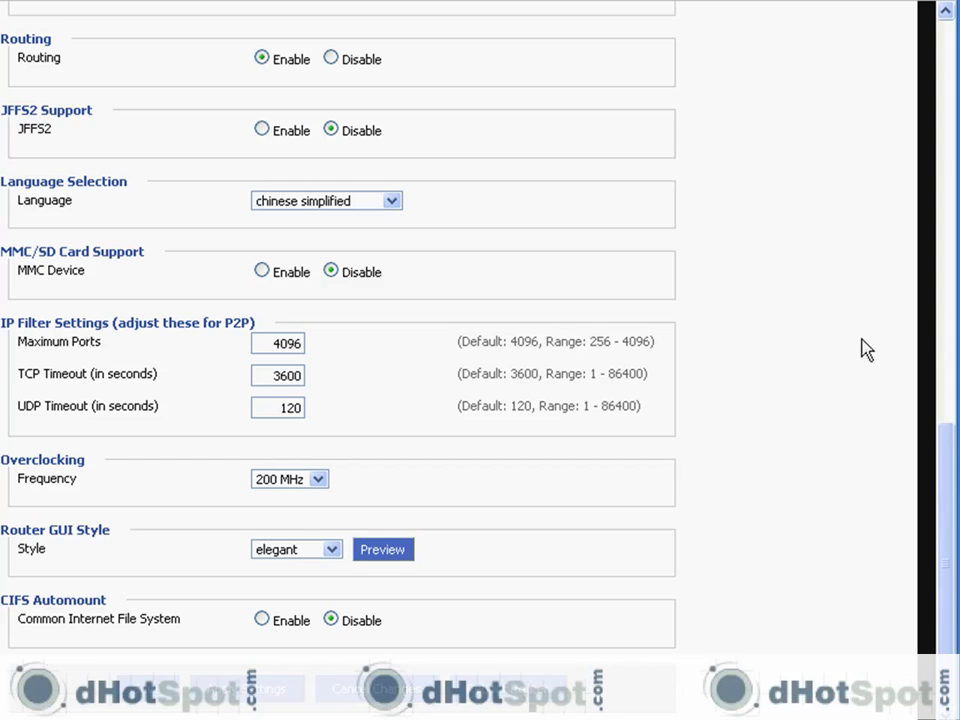
{"action": "left_click_drag", "start_coordinate": [939, 491], "coordinate": [945, 20]}
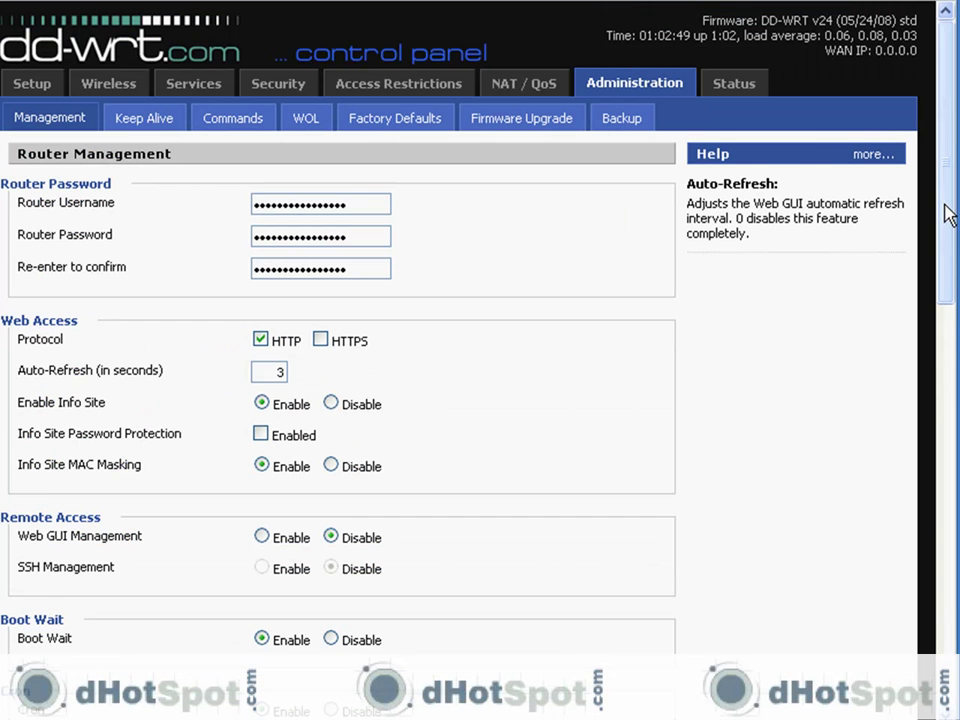
{"action": "scroll", "coordinate": [950, 237], "scroll_direction": "down", "scroll_amount": 1}
{"action": "left_click_drag", "start_coordinate": [950, 237], "coordinate": [950, 610]}
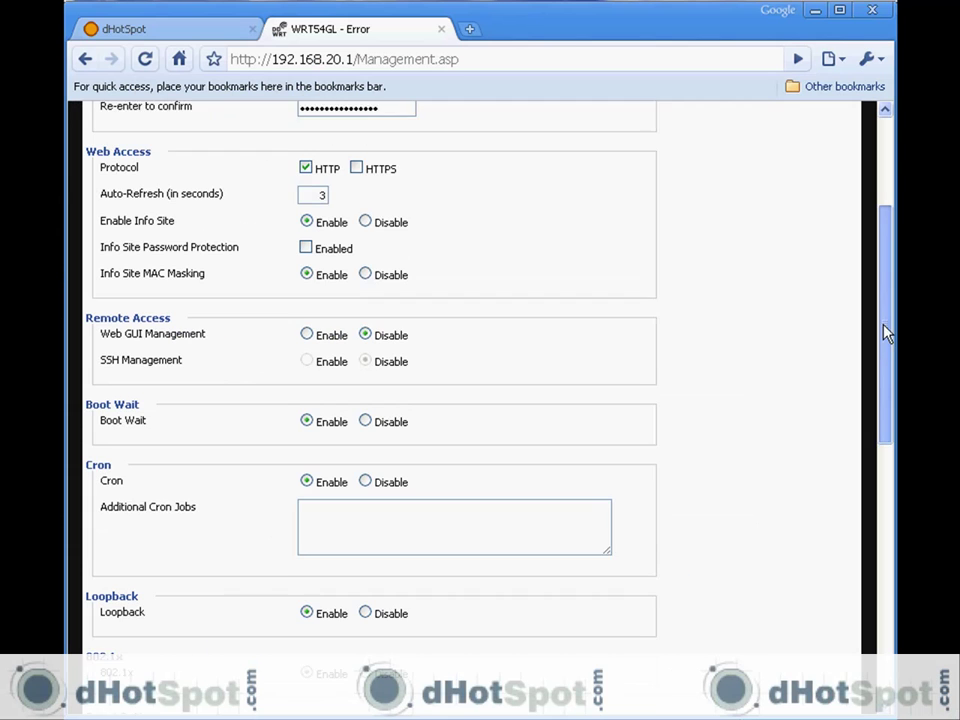
{"action": "left_click_drag", "start_coordinate": [885, 332], "coordinate": [889, 230]}
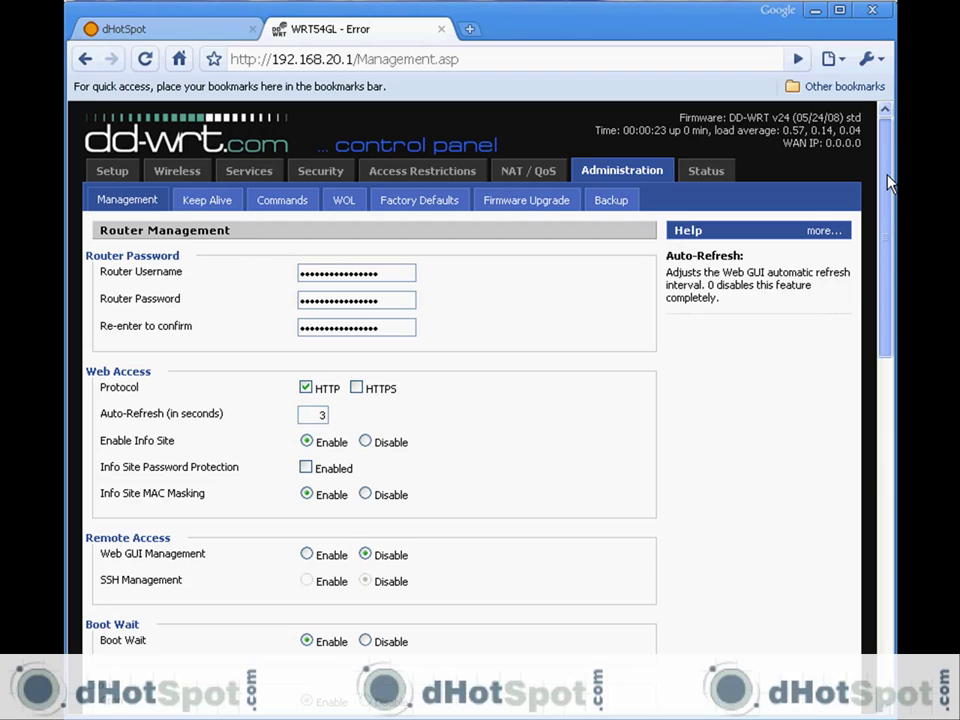